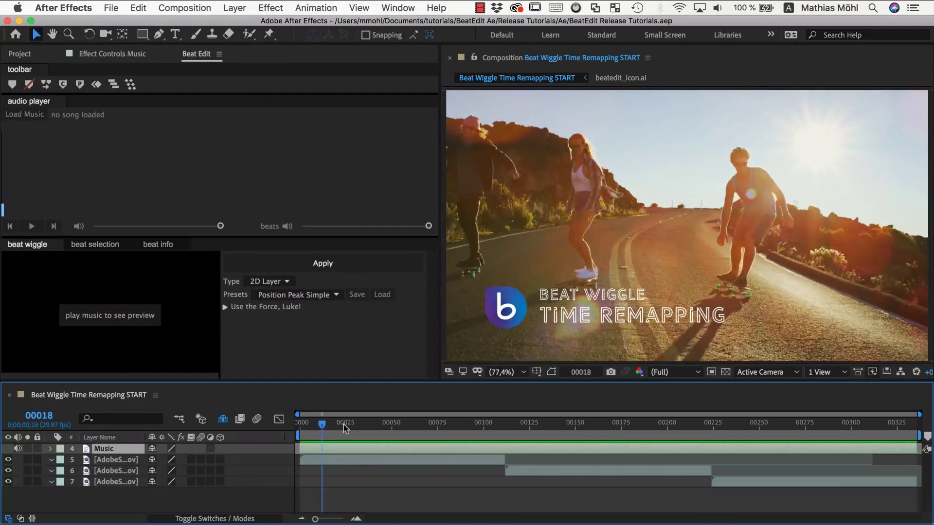
Step: Load the Roller_Fever song into BeatEdit, preview its detected beats, then select layer 5
drag(343, 427, 276, 455)
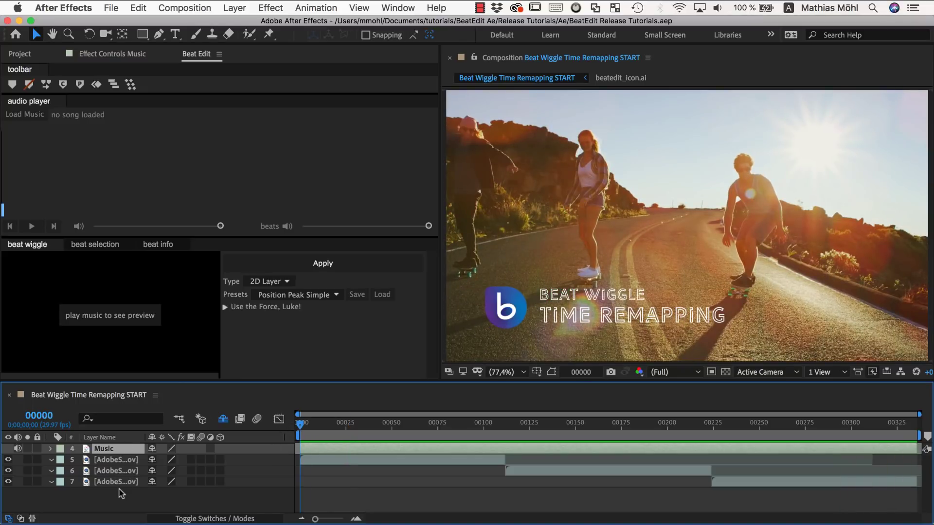
click(28, 115)
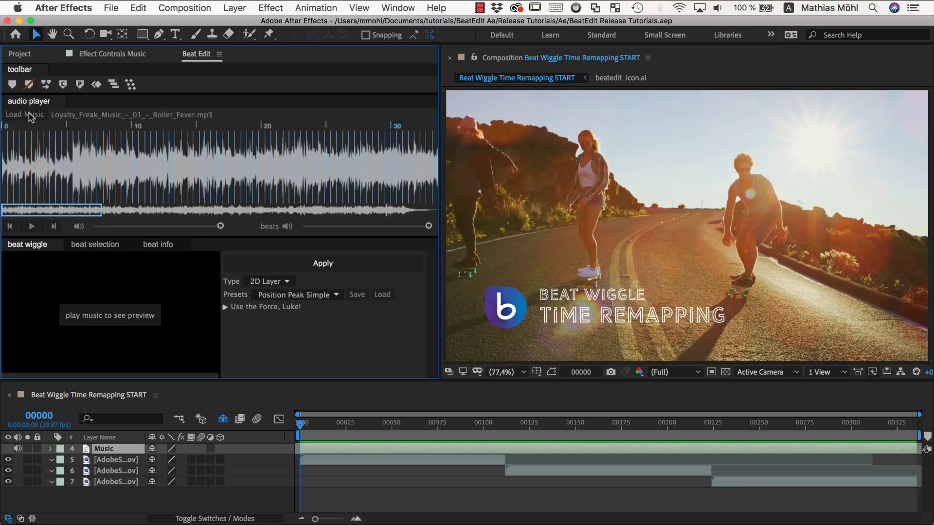
click(31, 227)
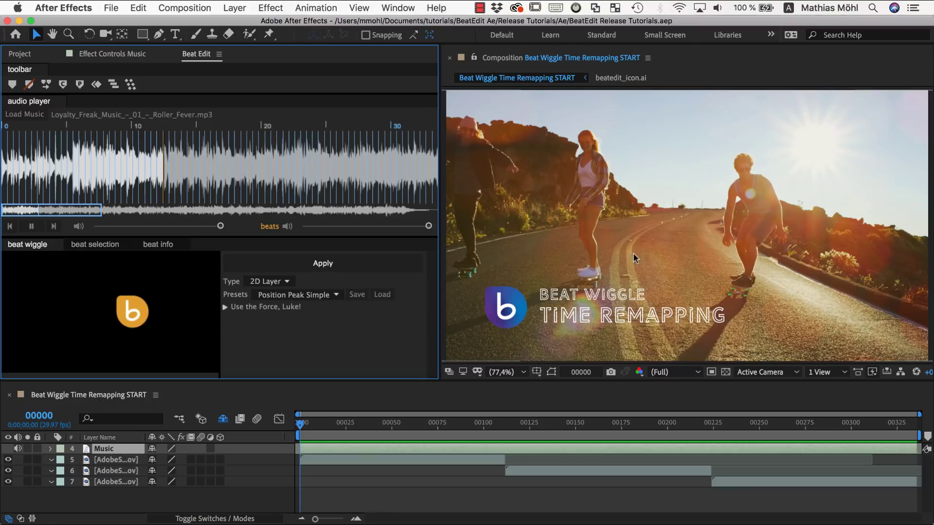
click(31, 226)
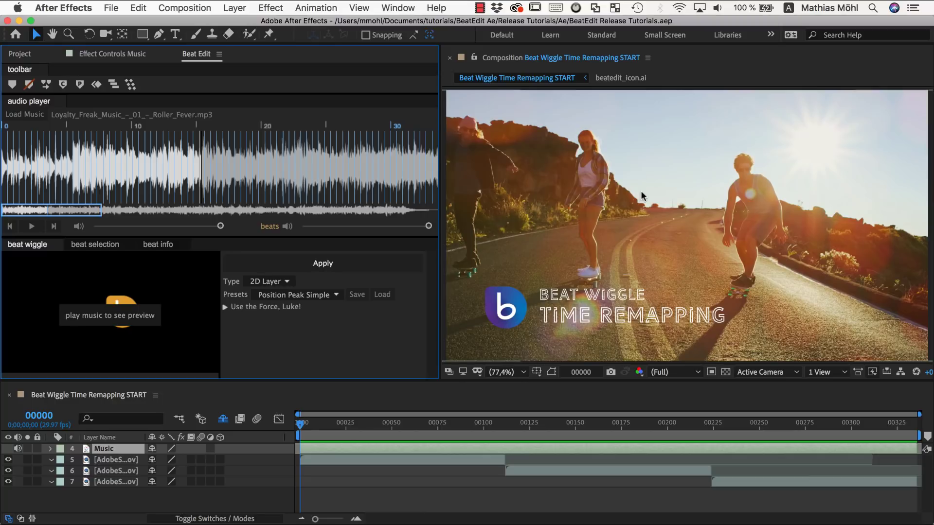
click(114, 458)
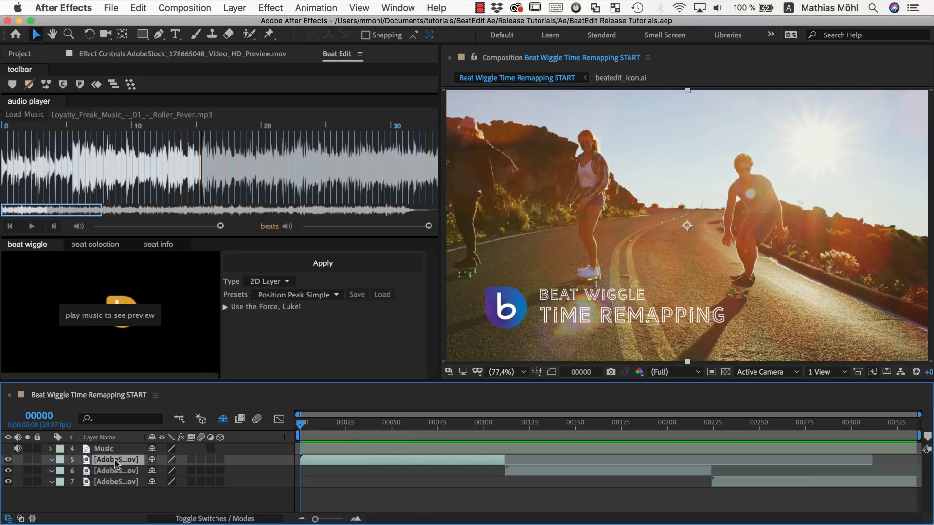
Step: Enable time remapping on layer 5 via Time > Enable Time Remapping
right_click(114, 461)
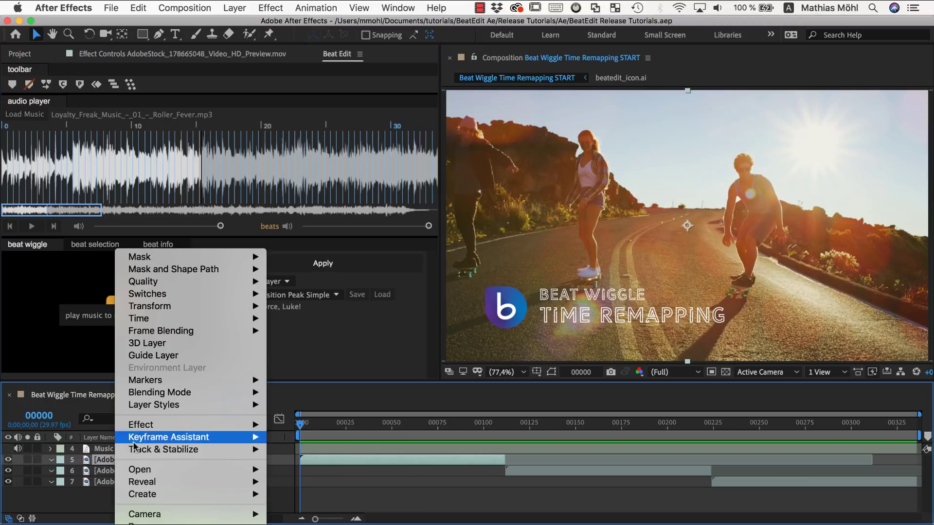
mouse_move(187, 322)
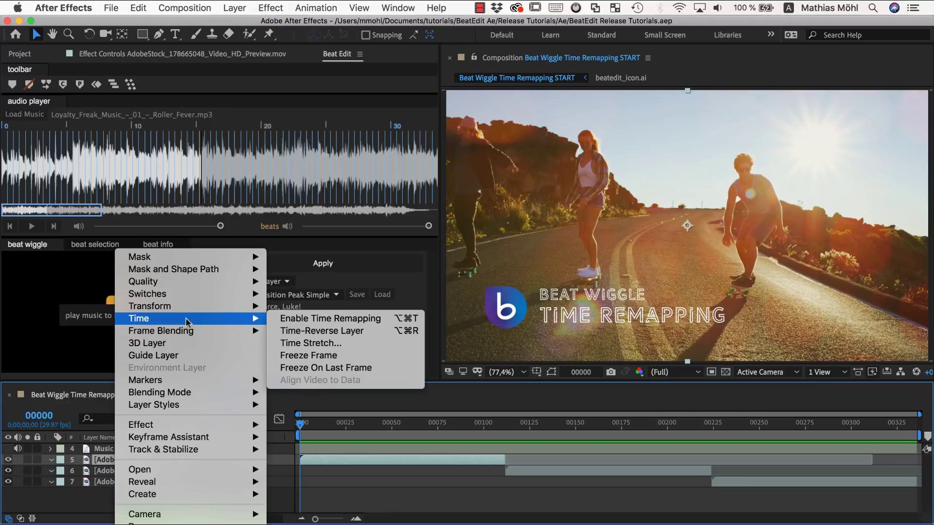
click(328, 319)
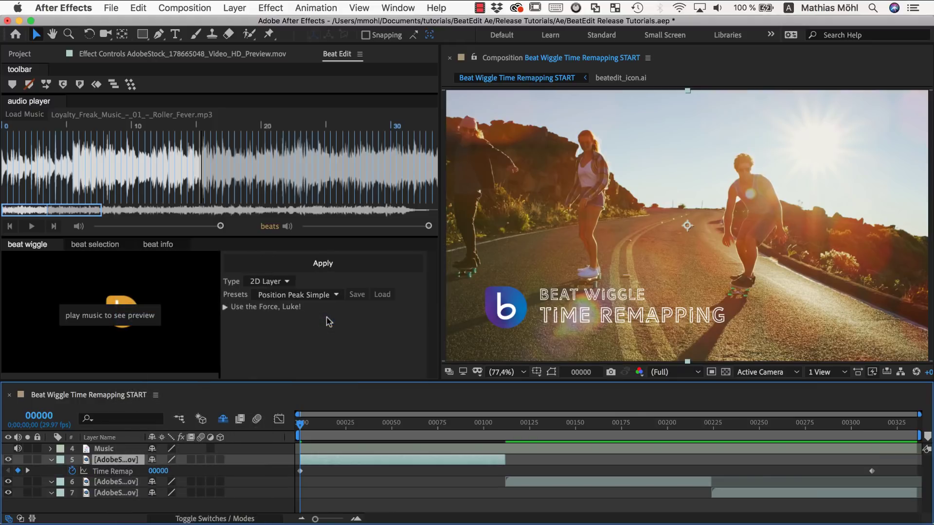
Step: Test a different Time Remap value at frame 34, then undo the change
click(103, 472)
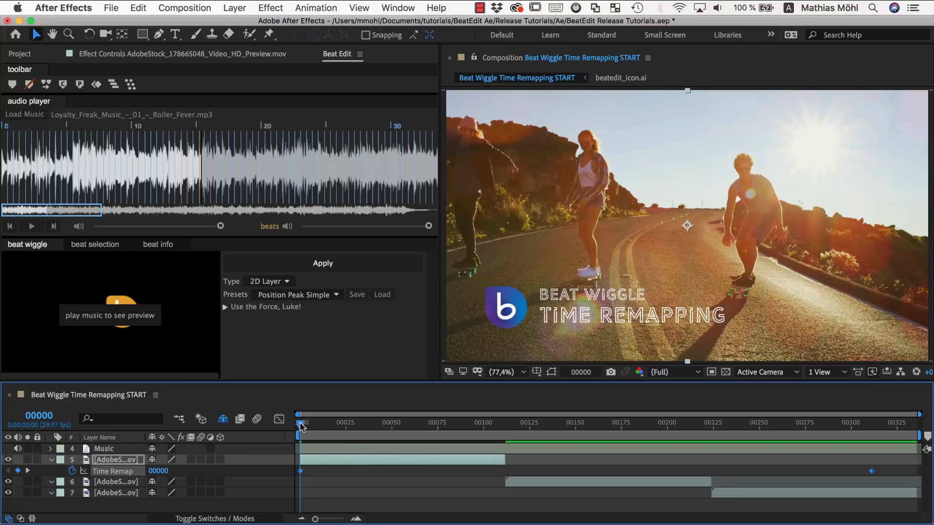
key(space)
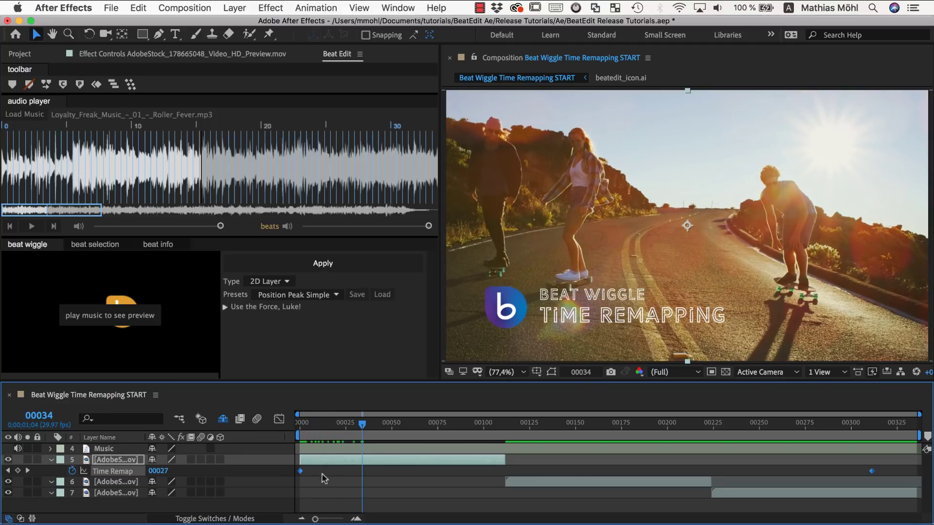
drag(158, 471, 190, 483)
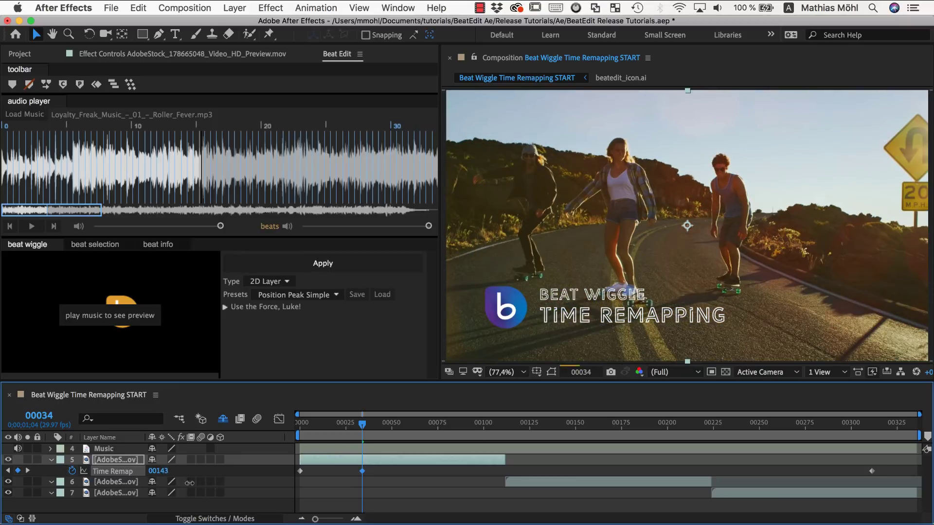
key(super+z)
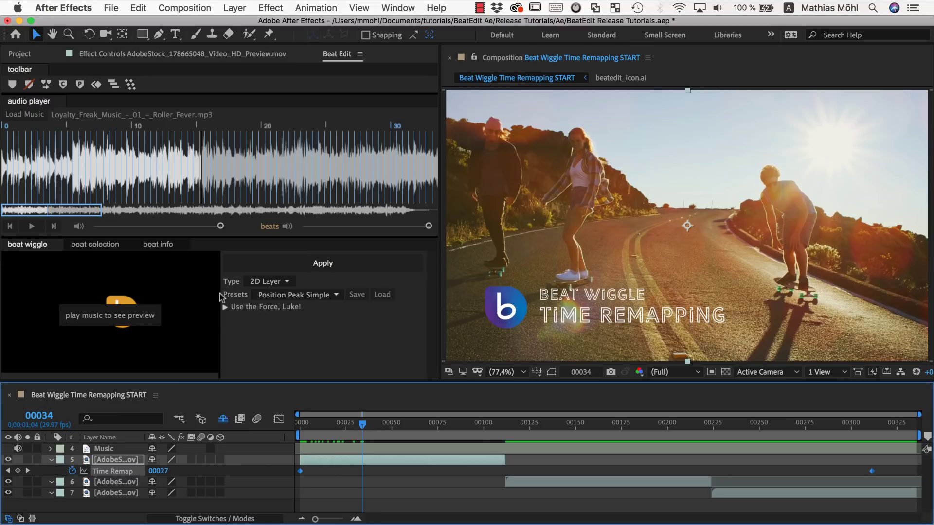
Step: In BeatEdit's beat wiggle settings, pick type Slider and the Time Remap Forward preset
click(35, 247)
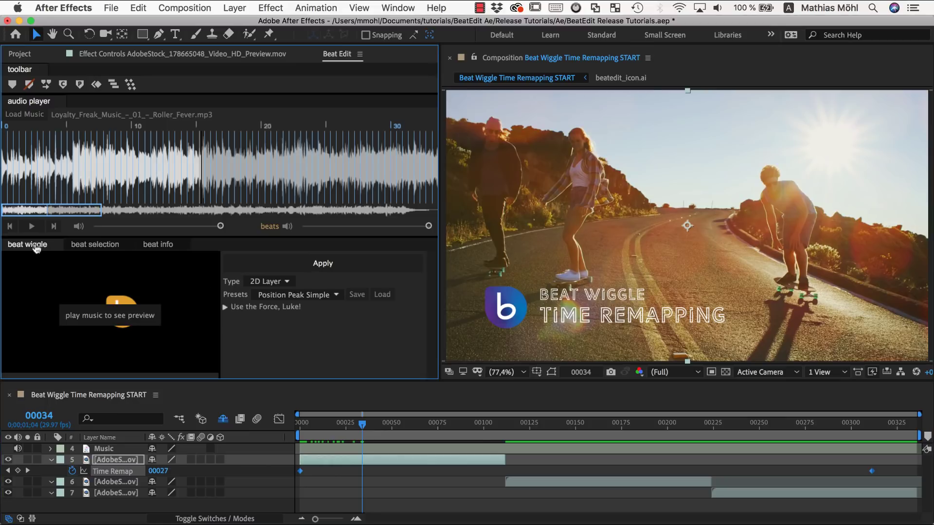
click(271, 283)
click(266, 293)
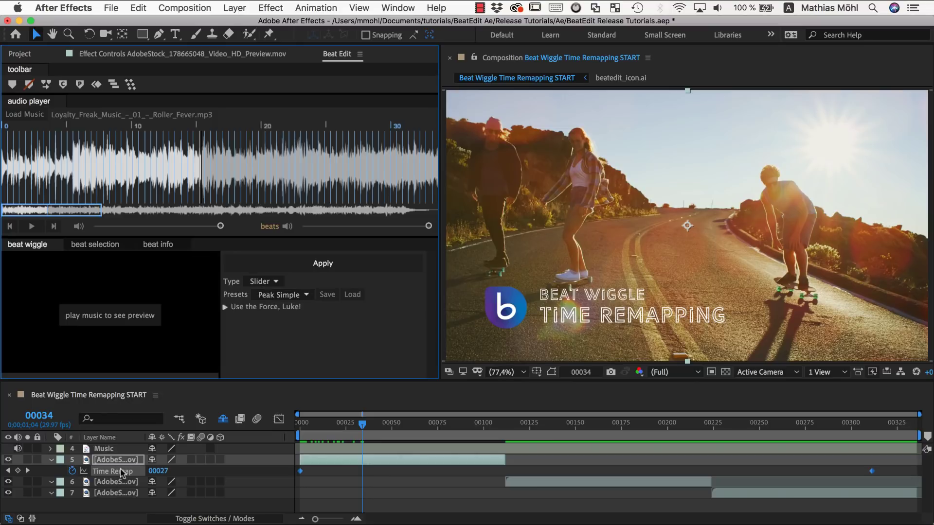
click(275, 296)
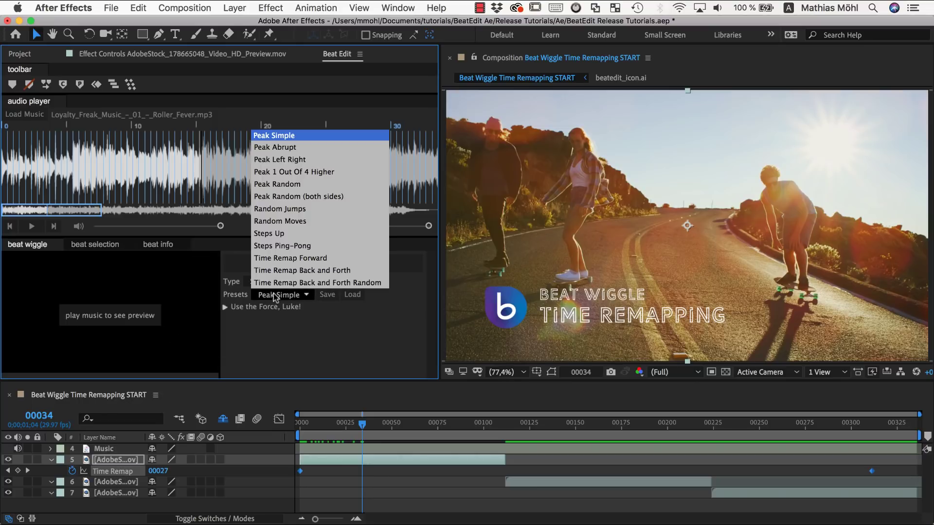
click(310, 260)
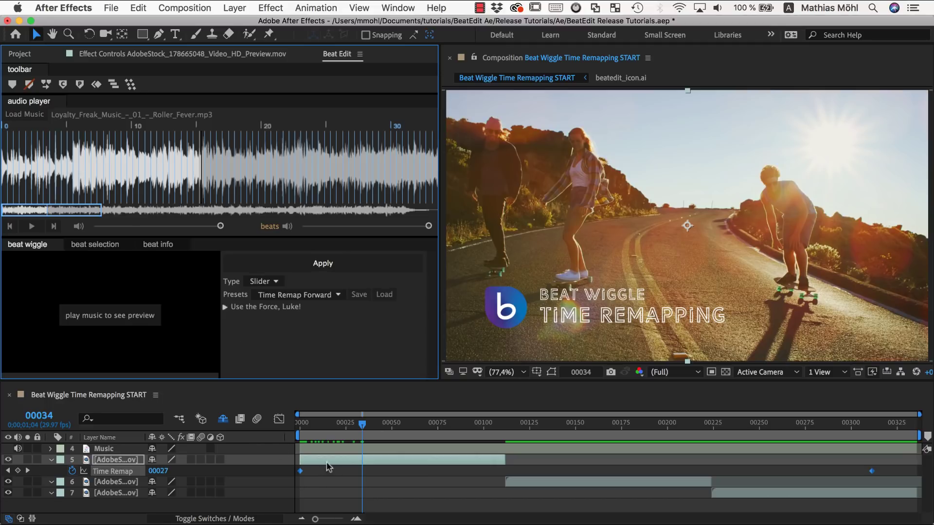
Step: Apply the beat wiggle to layer 5's Time Remap and preview it through frame 96
click(110, 471)
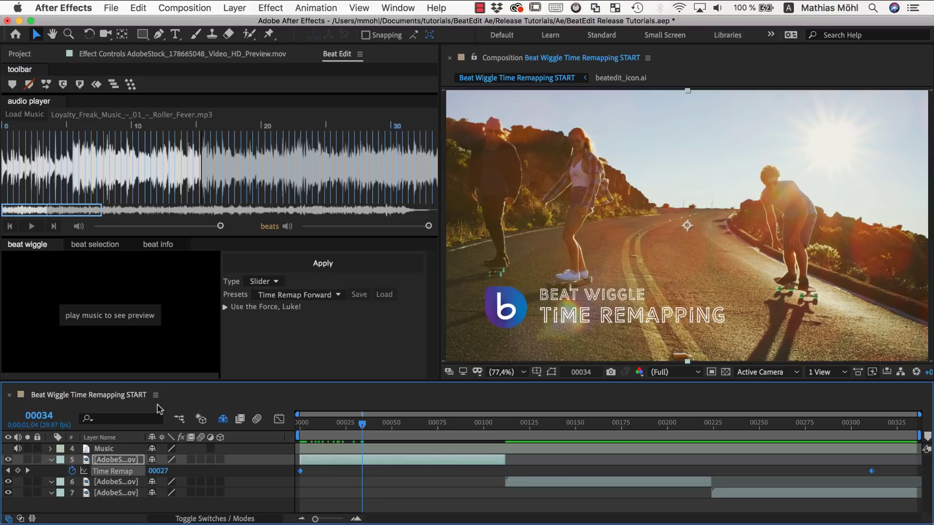
click(264, 267)
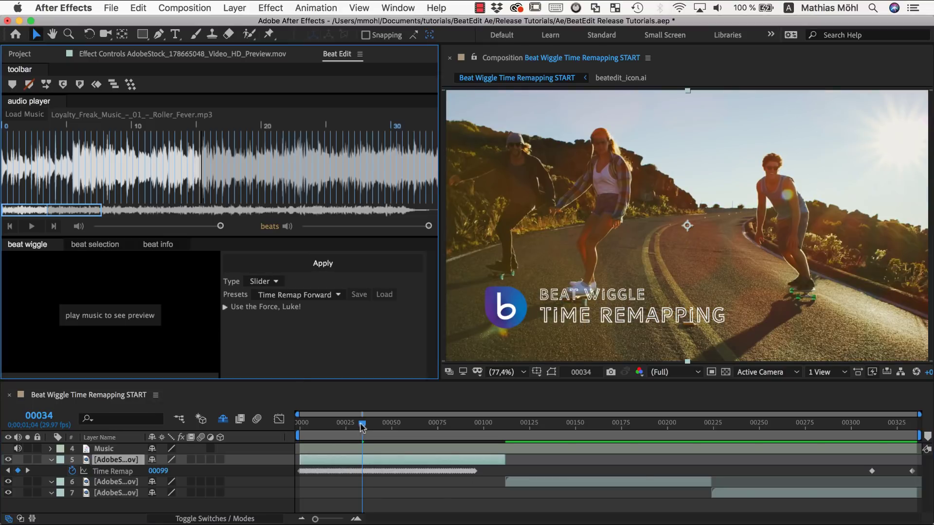
drag(362, 427, 277, 428)
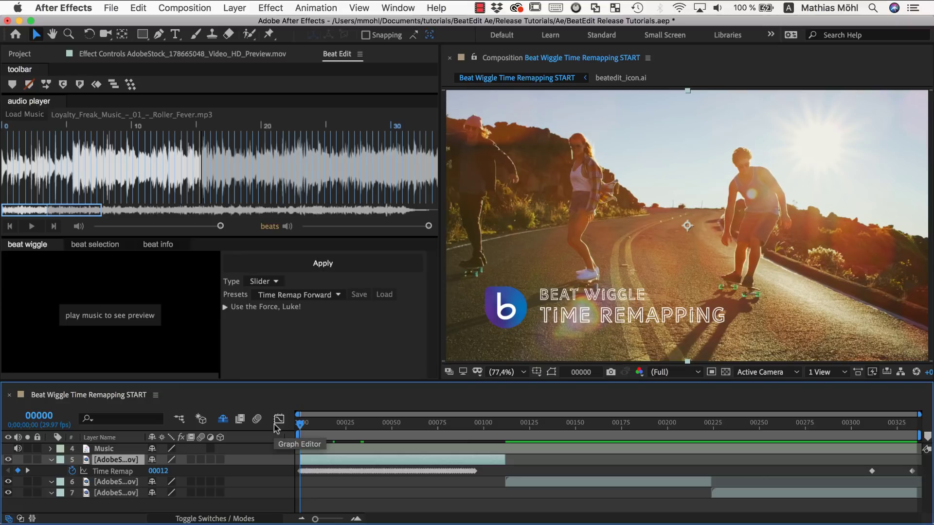
key(space)
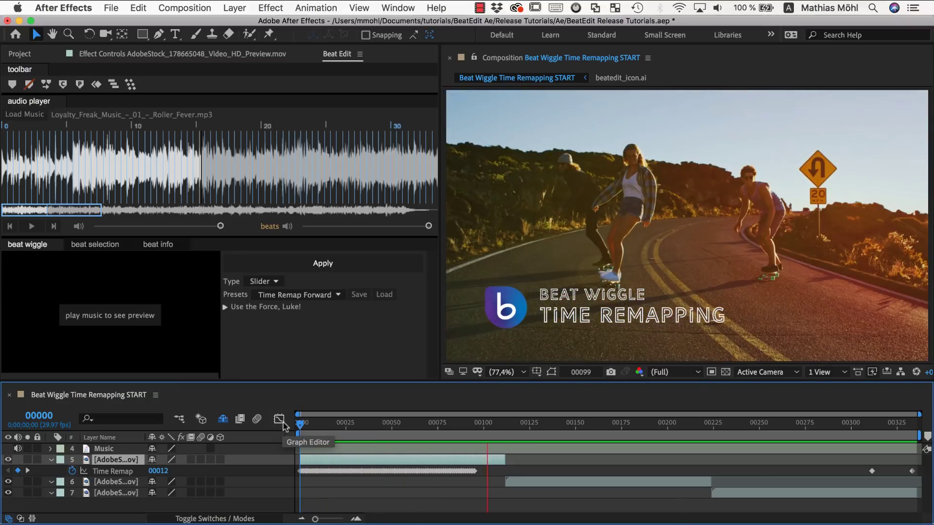
click(341, 425)
drag(341, 424, 351, 424)
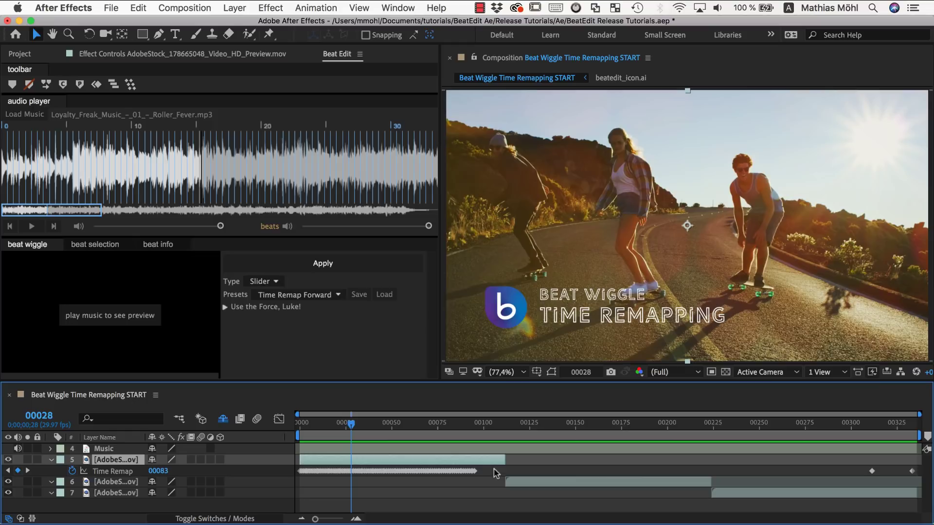
drag(467, 425, 482, 427)
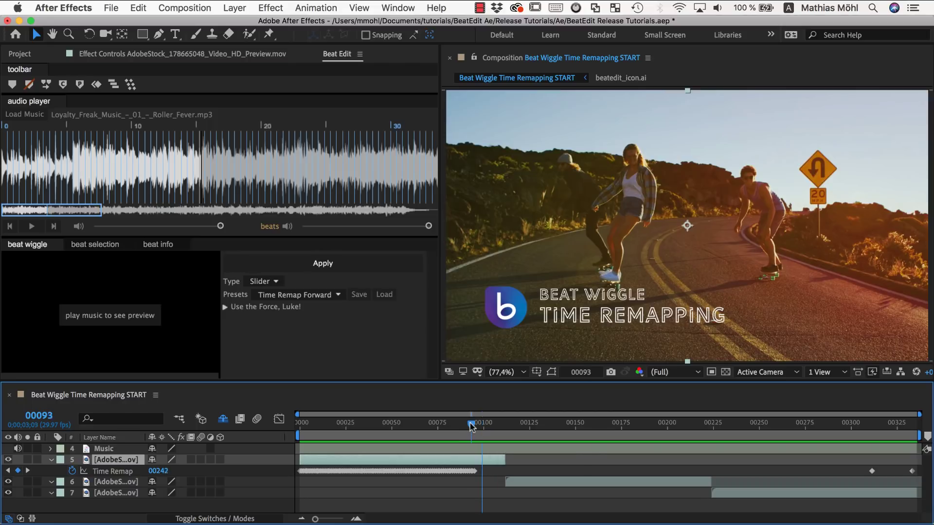
drag(478, 425, 477, 426)
Step: Undo the beat wiggle to compare, then redo it from the Edit menu
click(871, 472)
key(space)
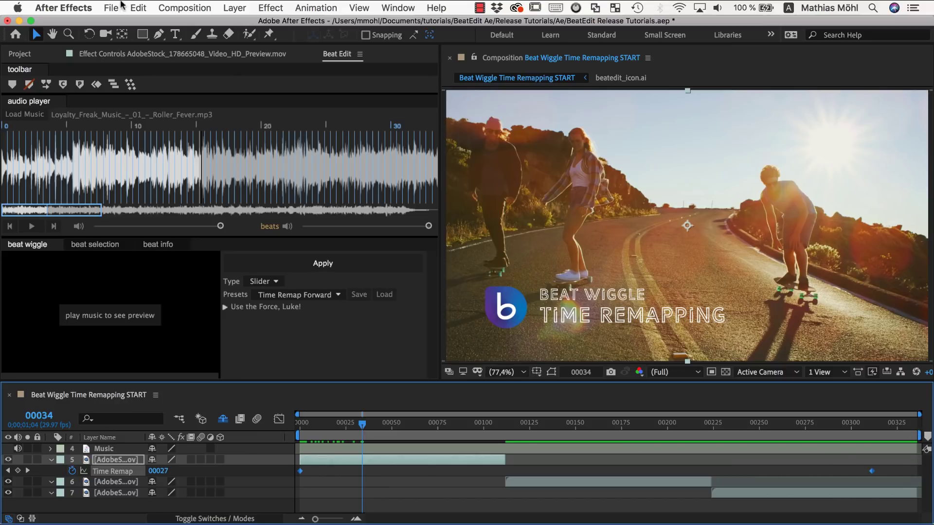
click(139, 8)
click(146, 22)
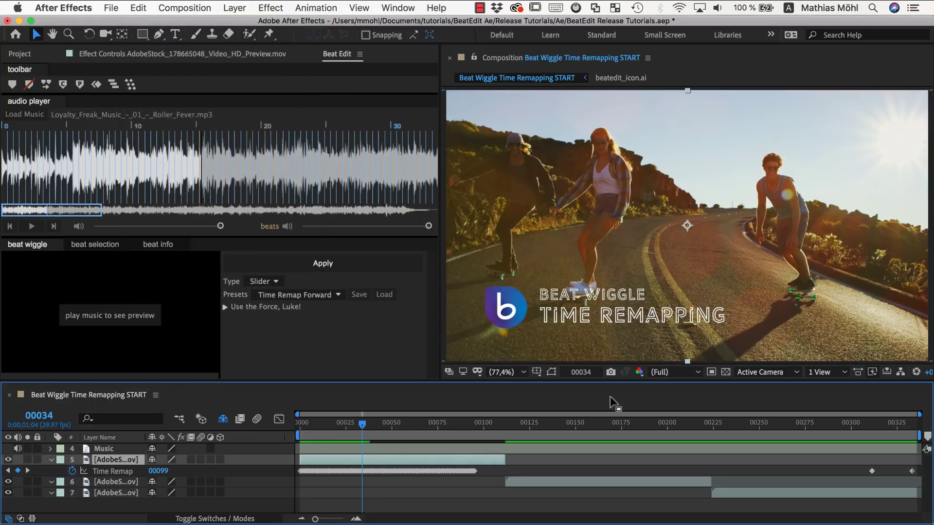
click(115, 471)
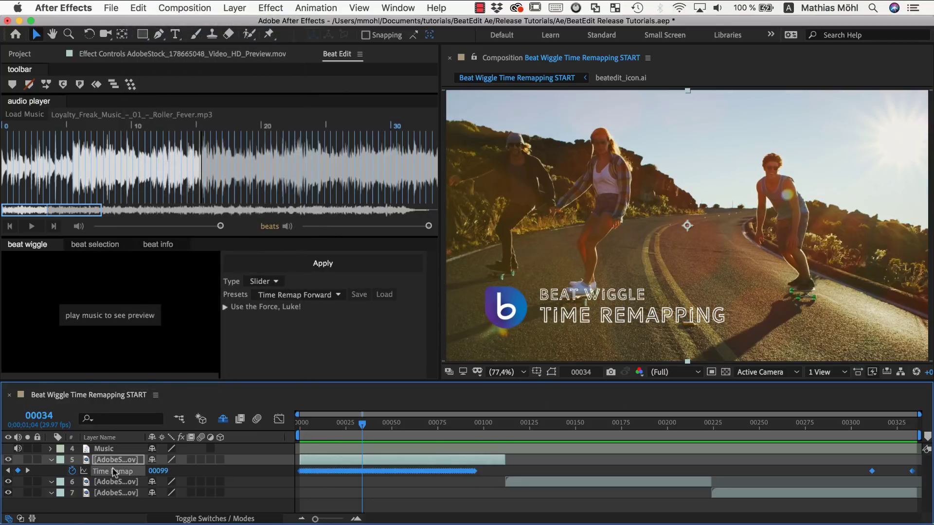
click(279, 419)
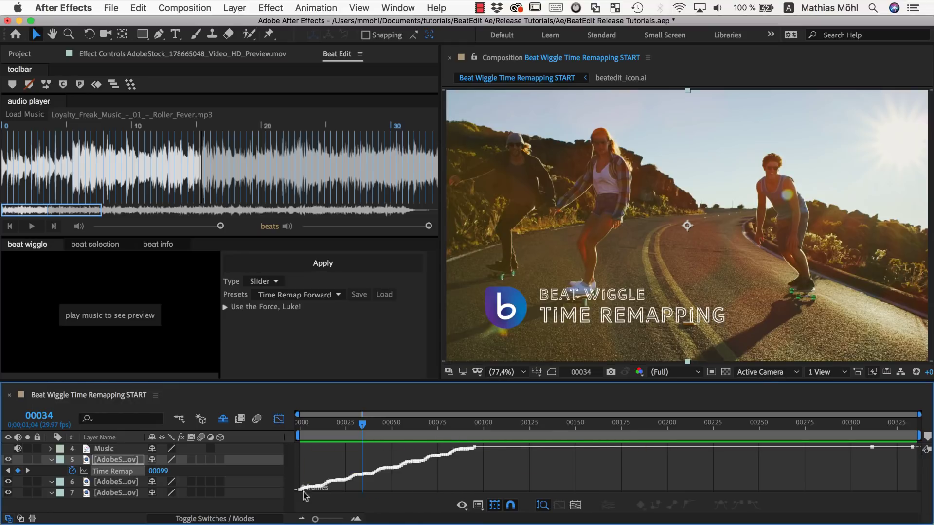
drag(341, 381, 341, 265)
mouse_move(335, 472)
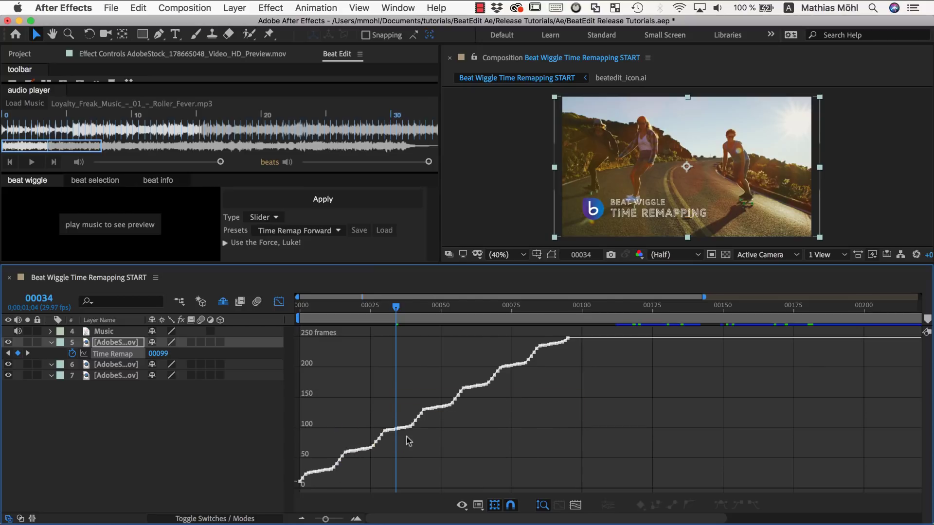
click(280, 303)
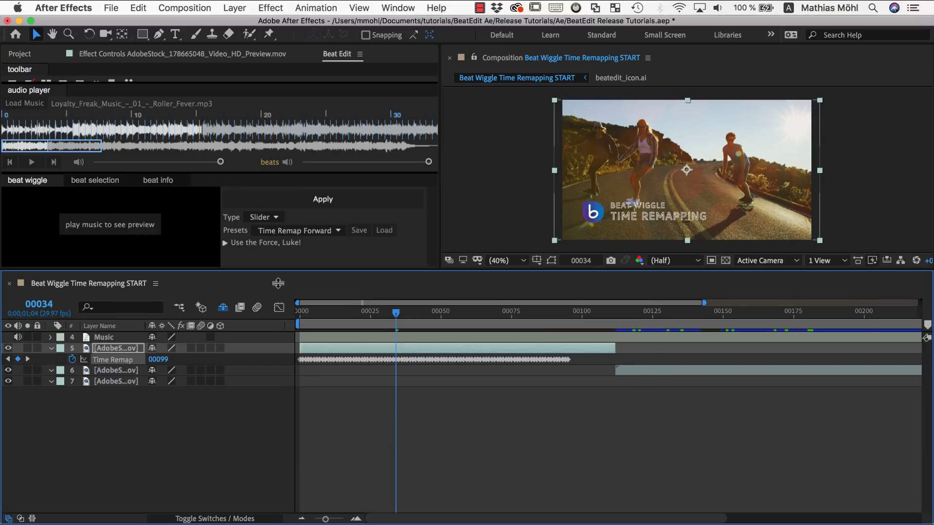
Step: Enlarge the composition preview and set the Beat Wiggle value Amount to 0.6 under 'Use the Force, Luke!'
drag(278, 263, 292, 359)
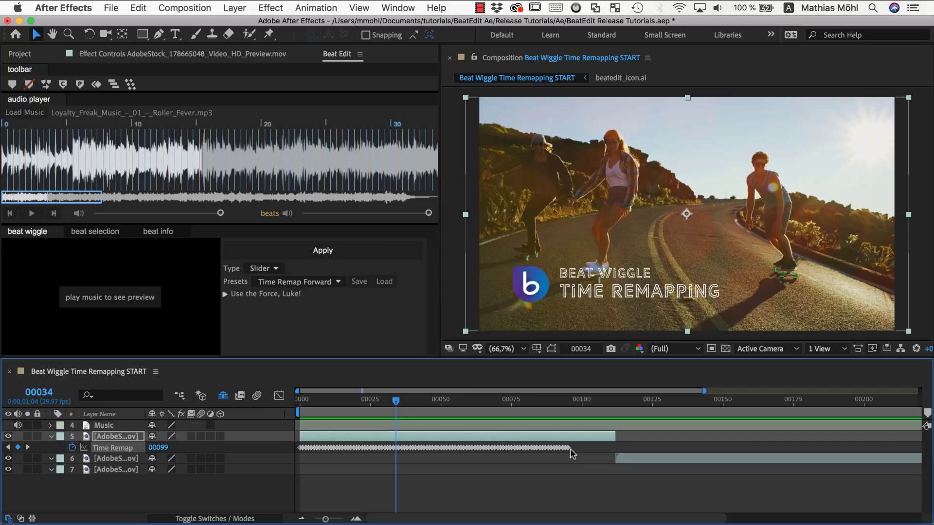
mouse_move(571, 448)
click(226, 295)
click(251, 304)
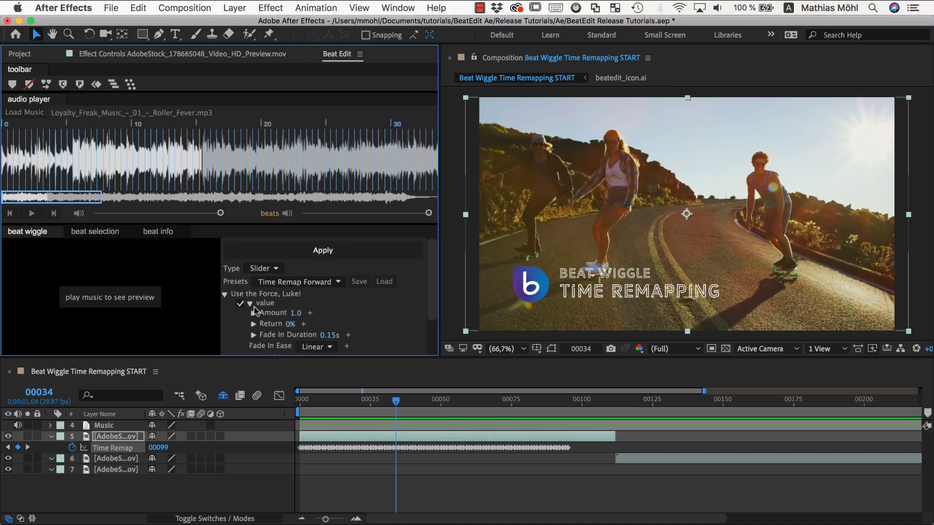
drag(291, 313, 296, 315)
click(295, 314)
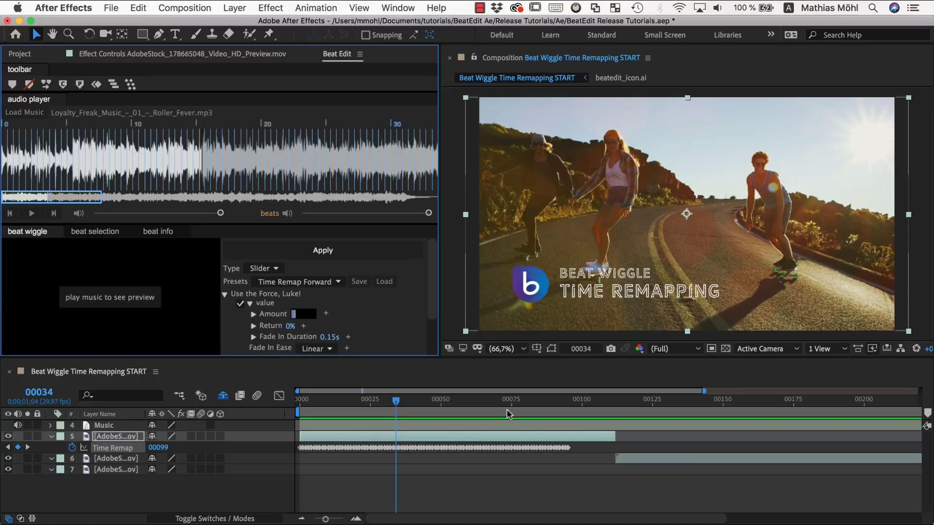
text(0.6)
key(Return)
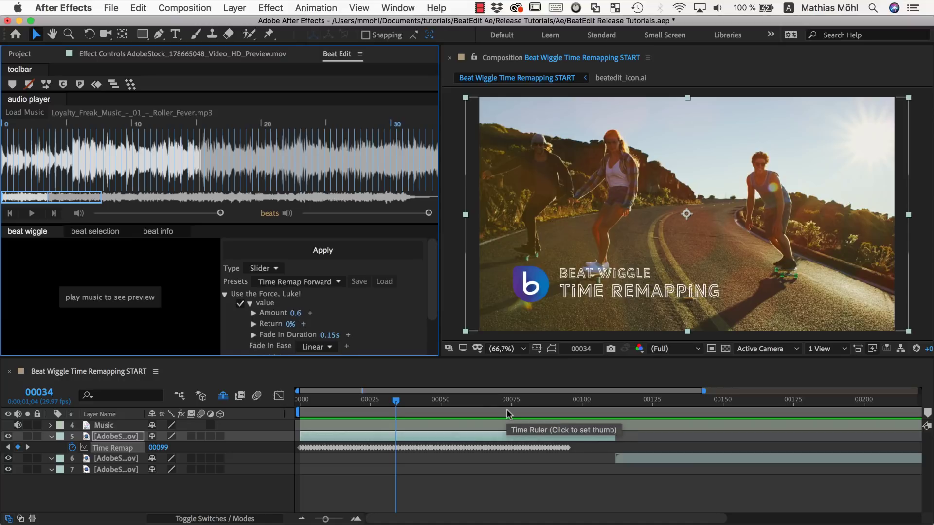
Step: Undo layer 5's previous beat wiggle on its Time Remap keyframes
click(130, 448)
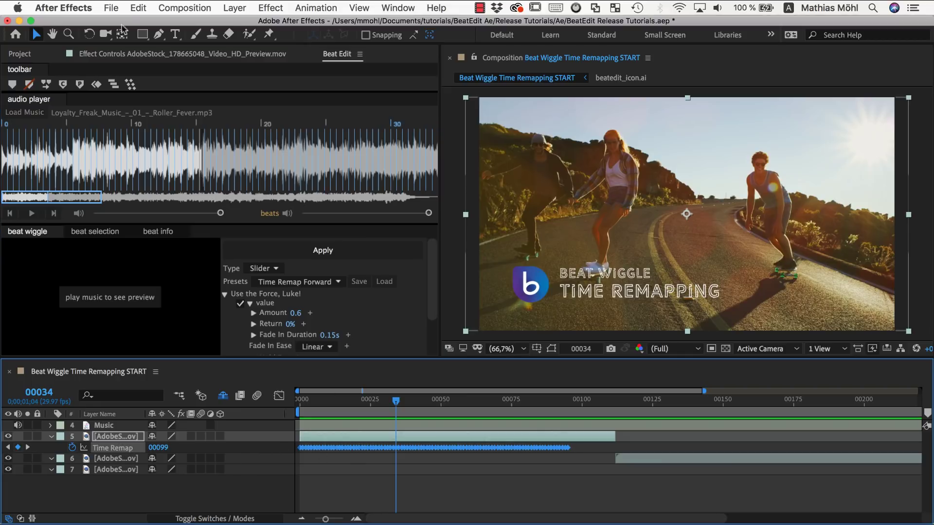
click(138, 7)
click(145, 24)
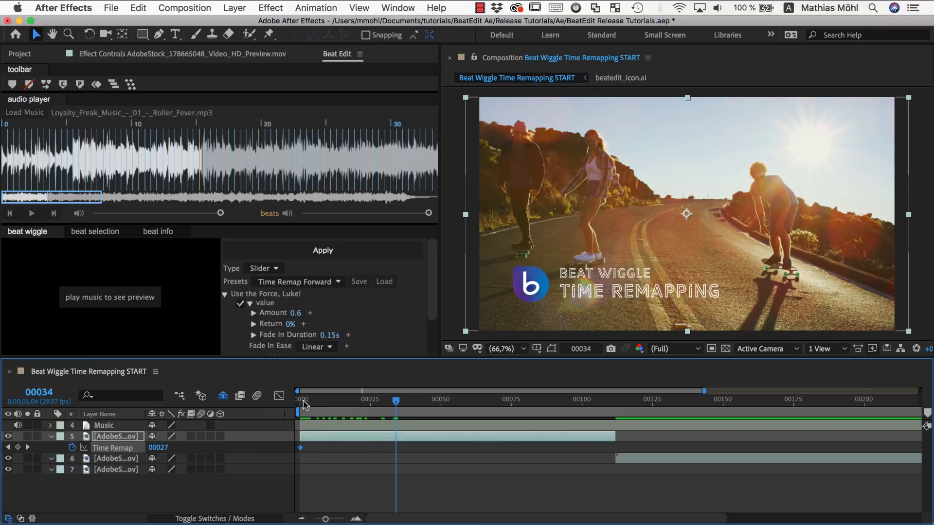
drag(307, 405, 289, 419)
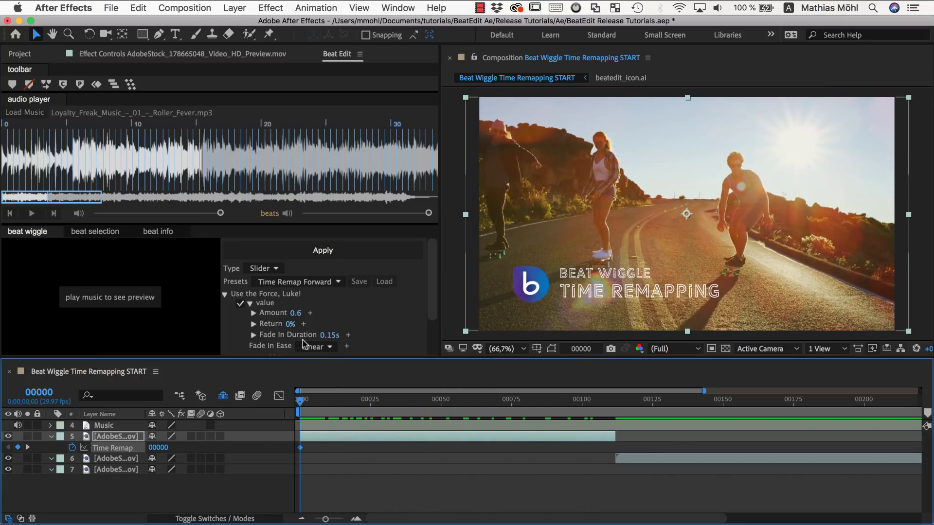
Step: Reapply the beat wiggle with Amount 0.6 and preview the result
click(299, 252)
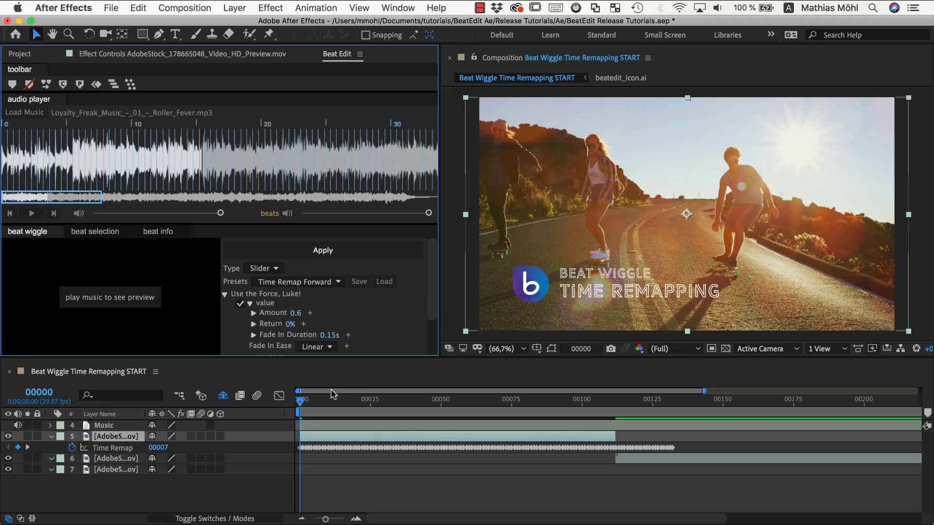
click(299, 402)
key(space)
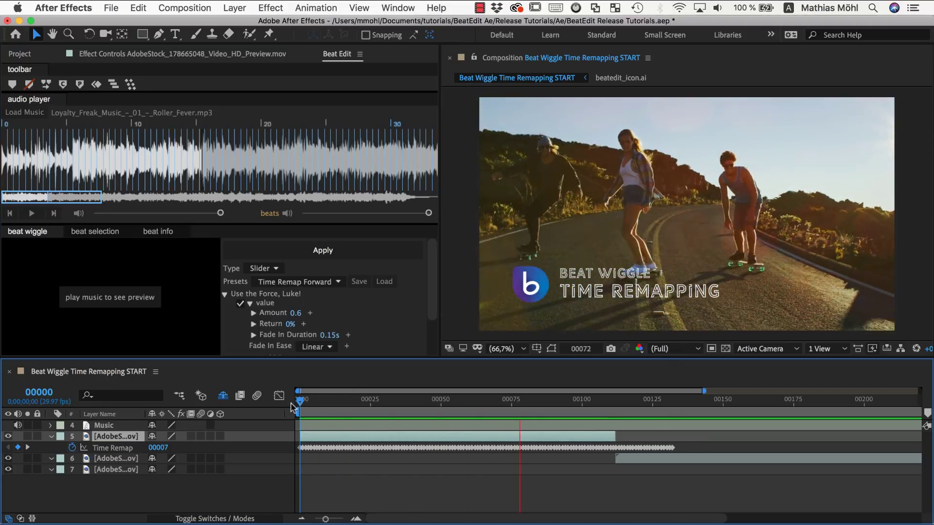
key(space)
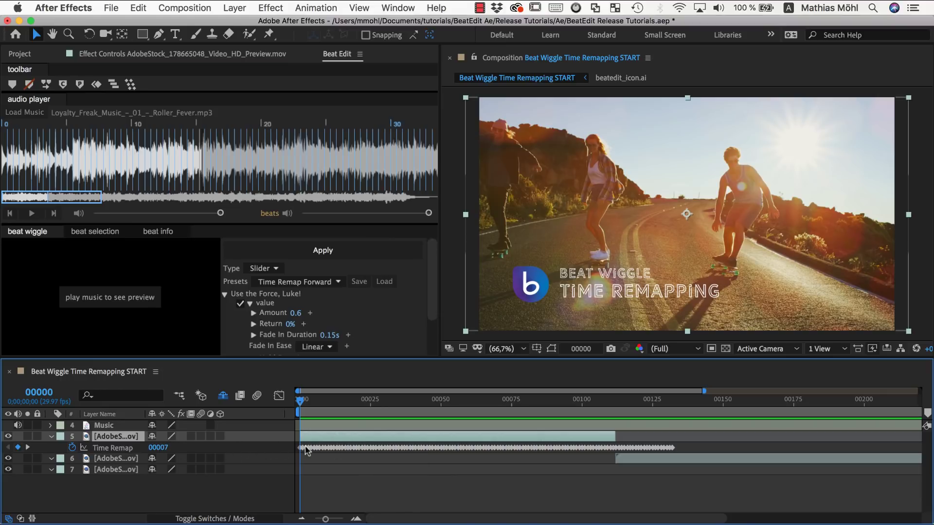
Step: Delete layer 5's Time Remap and apply Time > Freeze Frame on the current frame
click(113, 448)
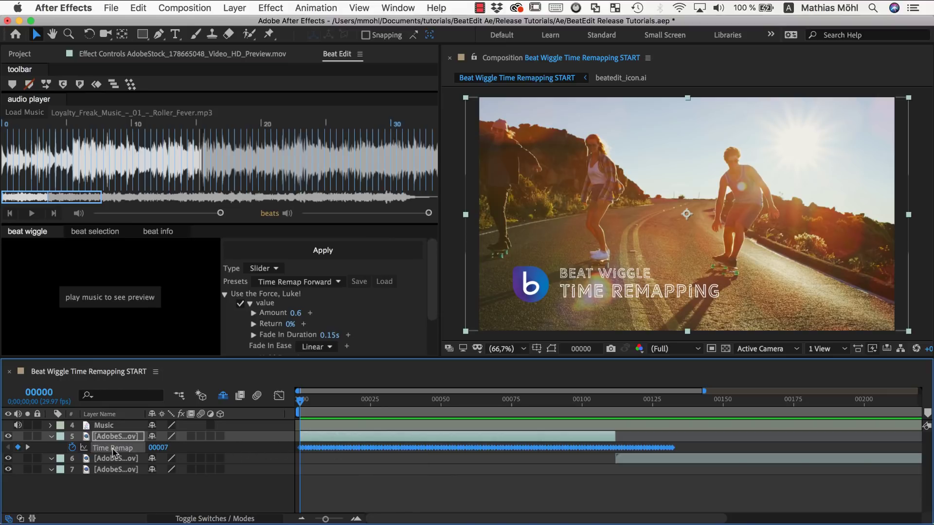
key(Delete)
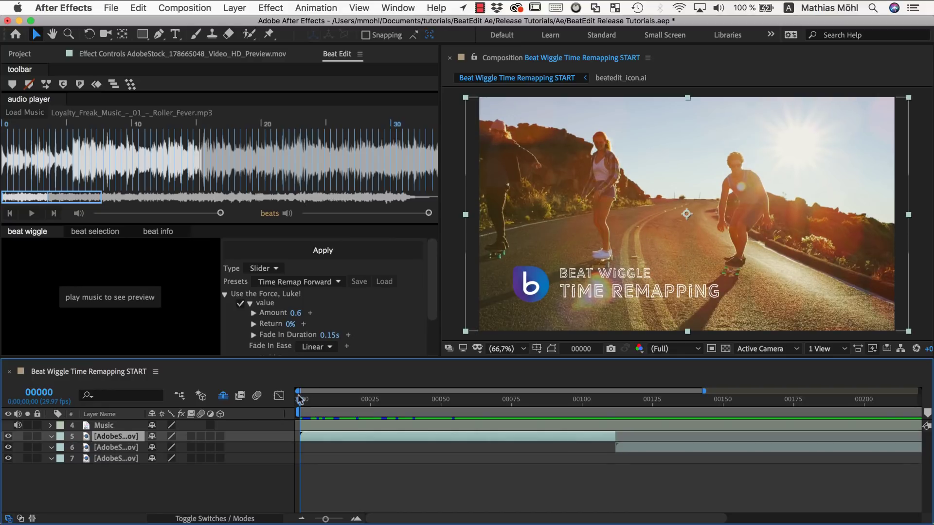
right_click(136, 438)
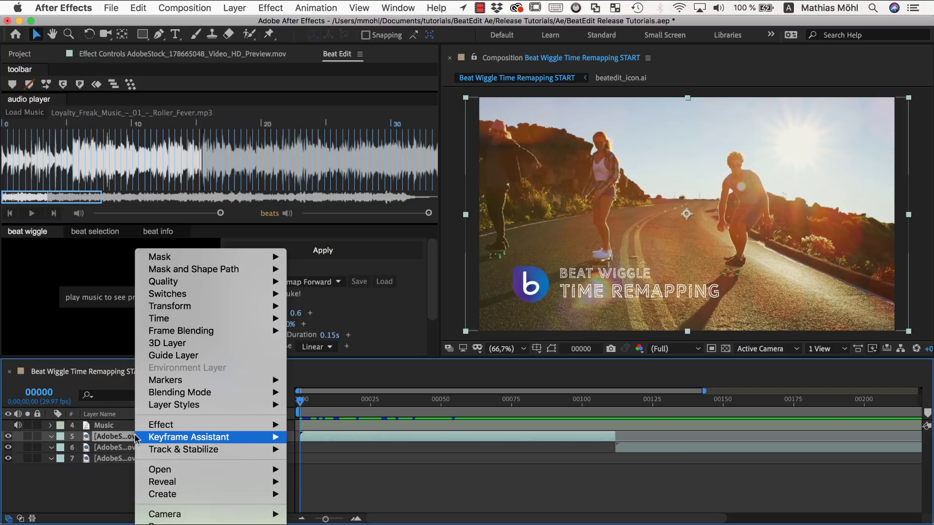
mouse_move(209, 319)
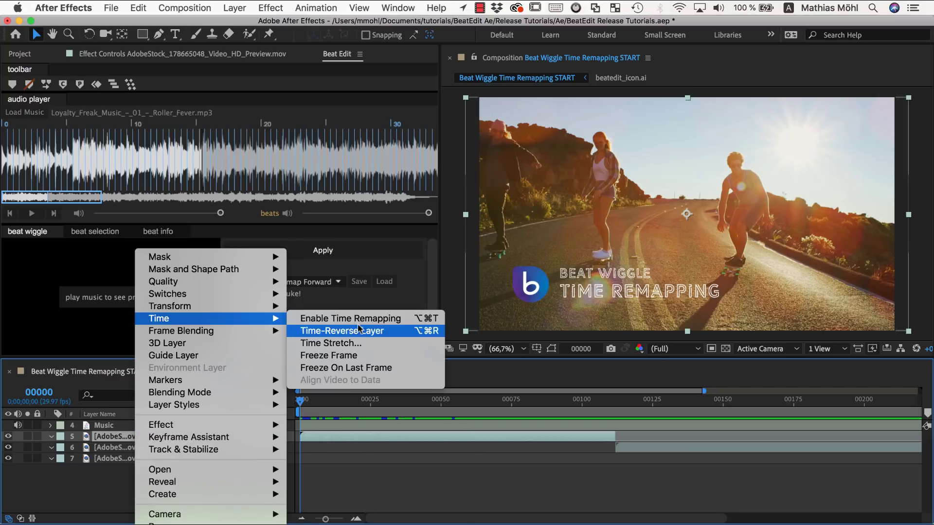
click(352, 360)
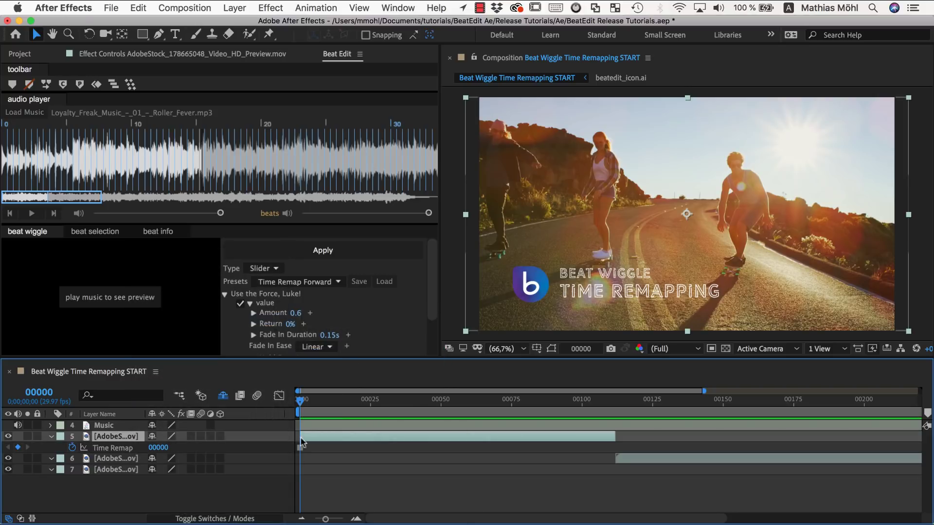
mouse_move(301, 400)
mouse_down()
mouse_move(501, 400)
mouse_move(416, 403)
mouse_move(492, 404)
mouse_move(350, 421)
mouse_move(478, 413)
mouse_move(300, 415)
mouse_up()
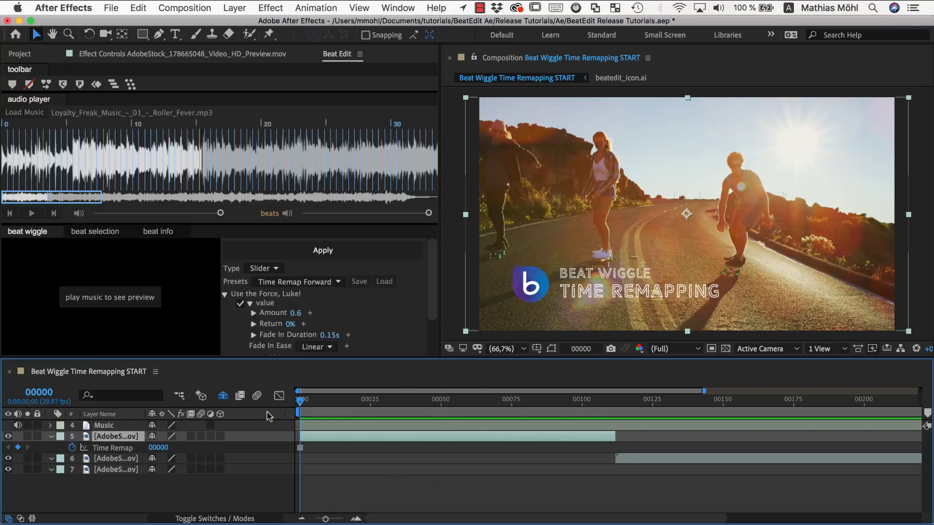
Step: Decline BeatEdit's new-slider prompt, select layer 5's Time Remap and apply the beat wiggle
click(295, 254)
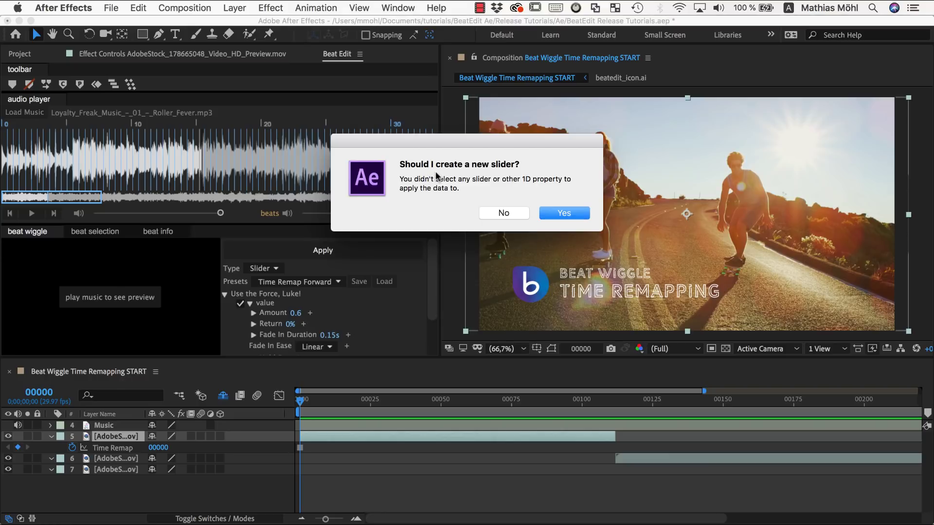
click(496, 213)
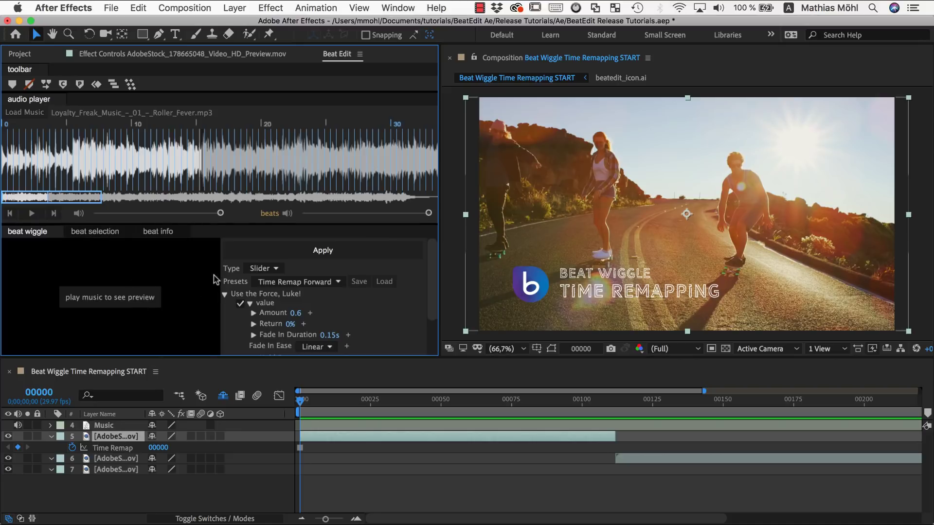
click(114, 448)
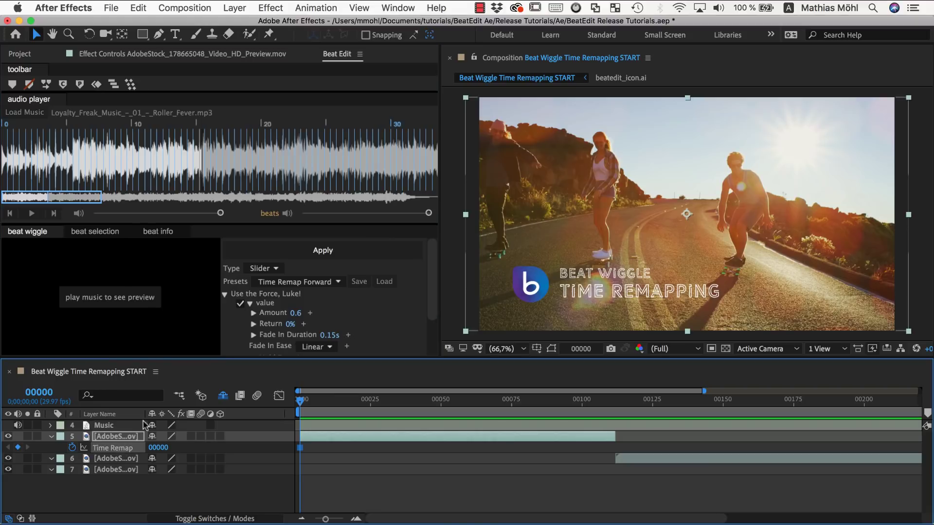
click(280, 257)
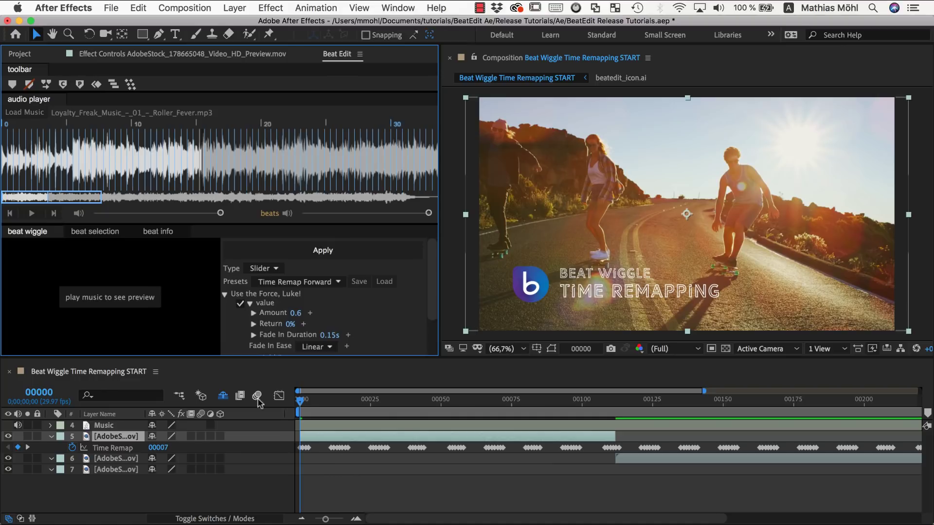
click(300, 403)
key(space)
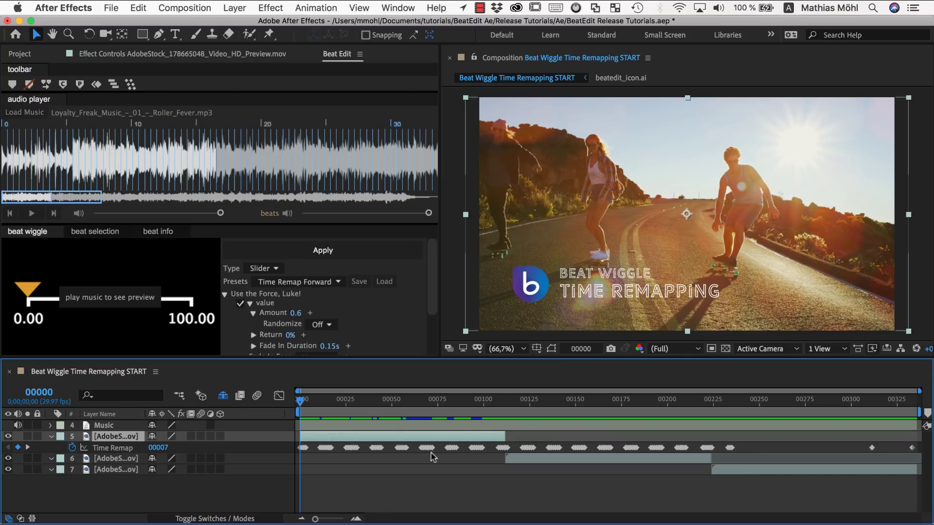
Step: Select the neon car clip on layer 6 and choose the Time Remap Back and Forth Random preset
mouse_move(431, 452)
mouse_move(383, 453)
drag(513, 401, 566, 465)
click(567, 461)
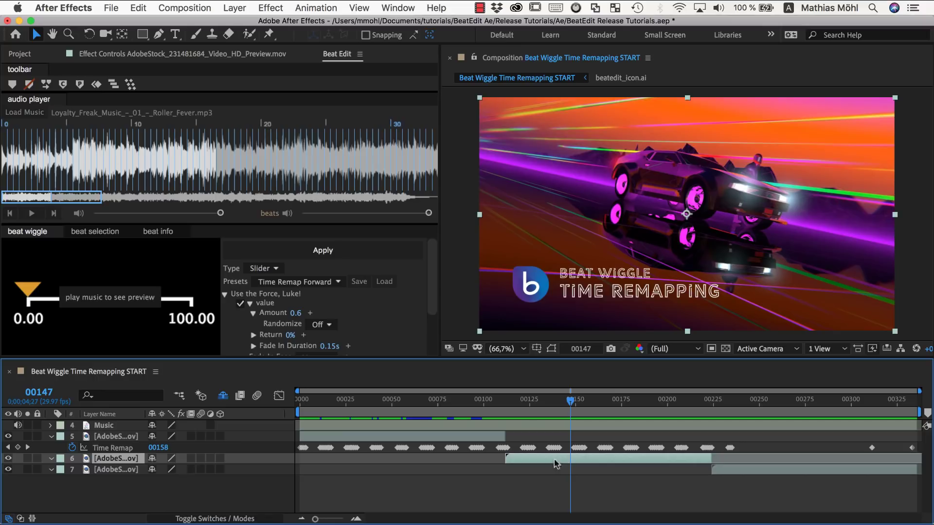
click(311, 282)
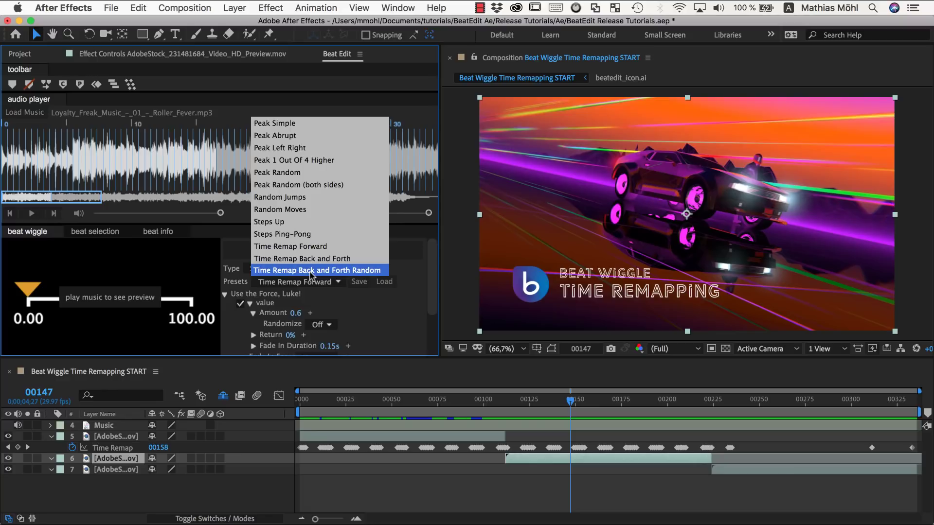
click(310, 270)
click(515, 404)
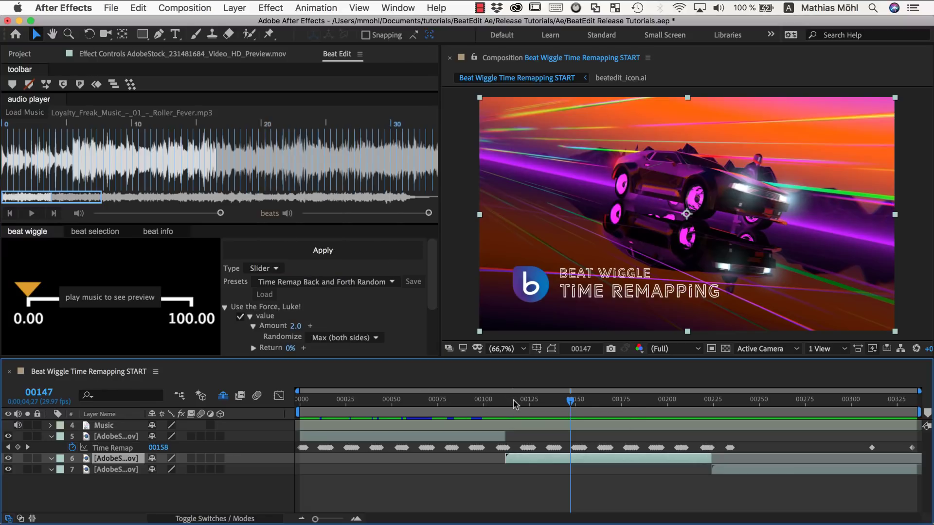
Step: Set the work area from frame 00112 to 00224 with B and N
drag(514, 405, 712, 413)
key(b)
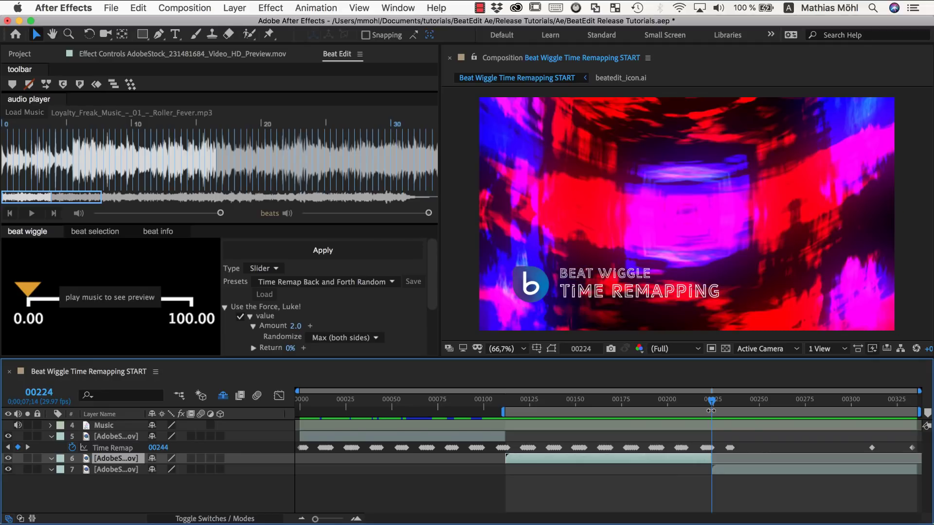
key(n)
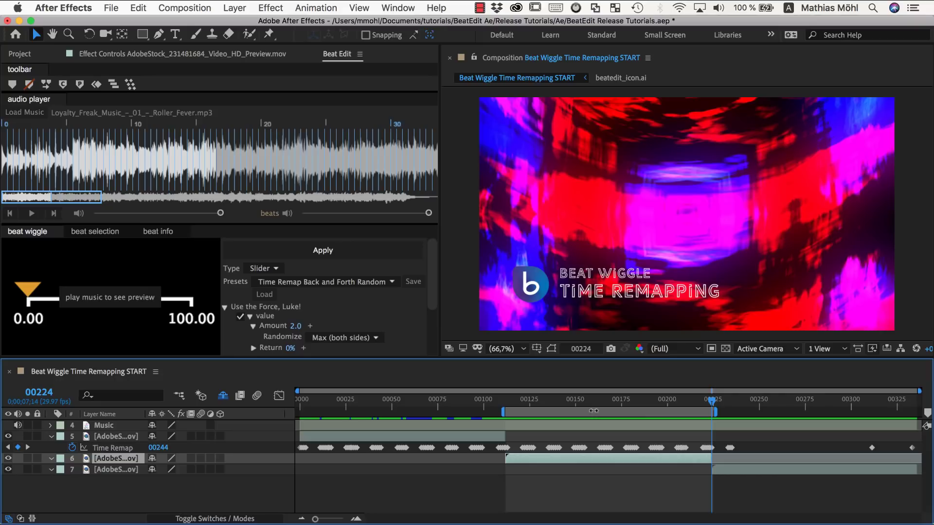
Step: Collapse layer 5 and enable time remapping on the neon car clip, layer 6
click(102, 437)
click(51, 436)
click(99, 449)
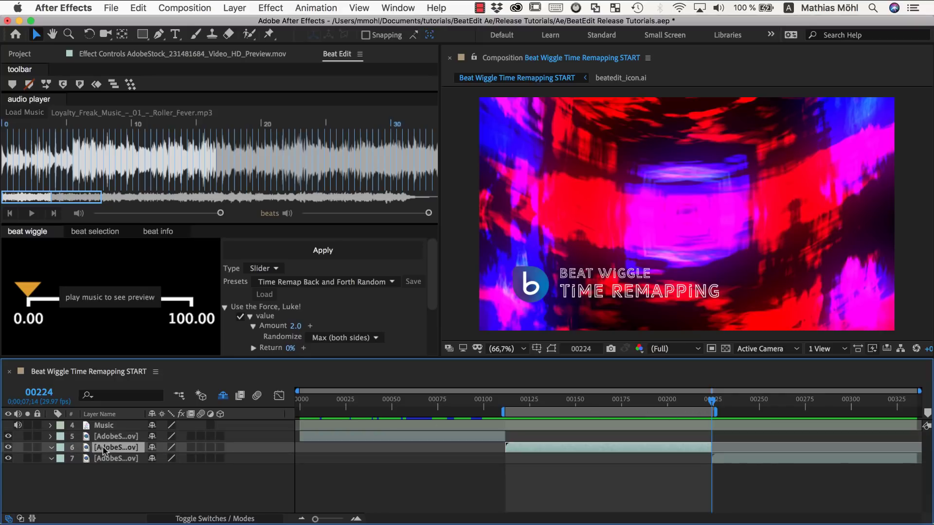
right_click(100, 449)
mouse_move(130, 320)
click(318, 319)
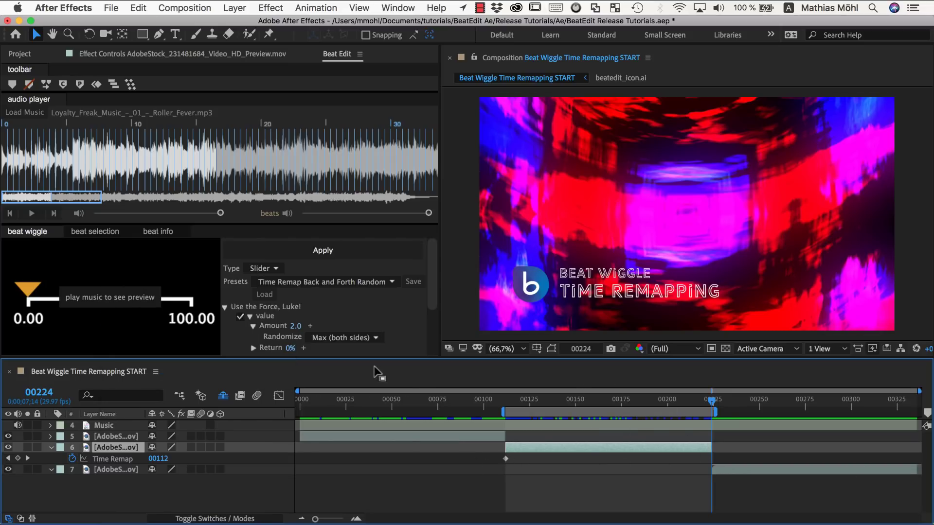
drag(520, 403, 635, 404)
key(space)
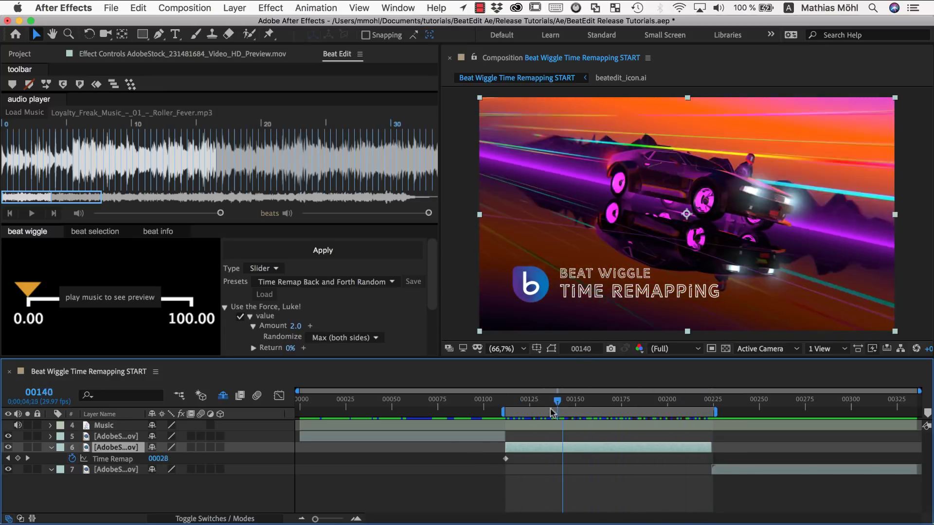
Step: Apply the beat wiggle to layer 6's Time Remap and preview the remapped clip
click(125, 458)
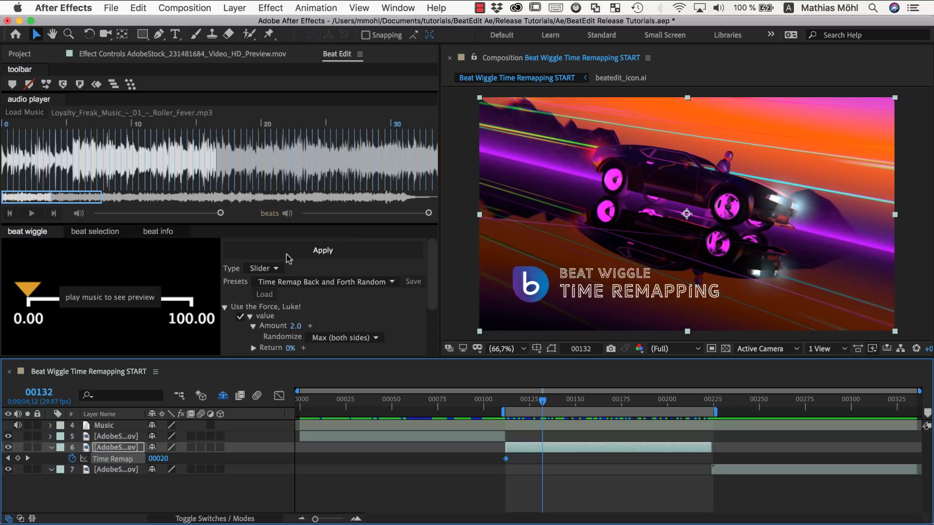
click(287, 257)
click(509, 400)
key(space)
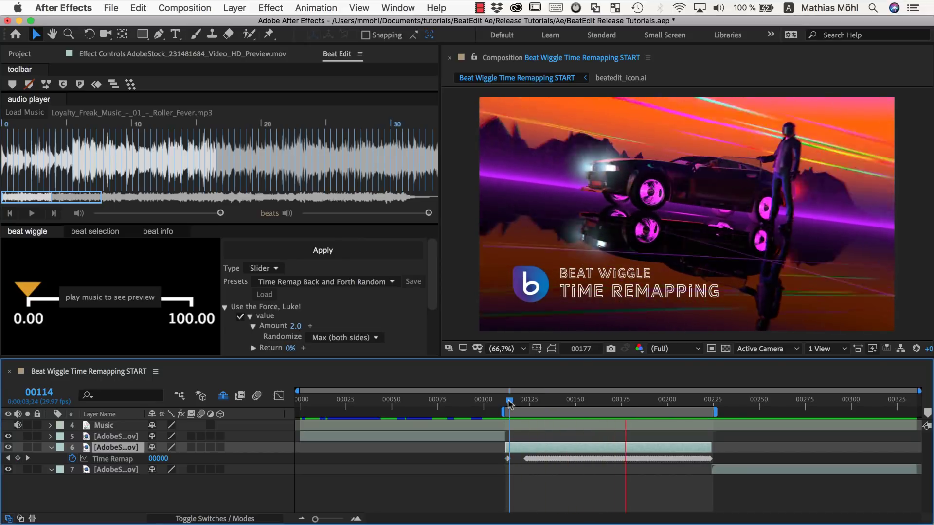
key(space)
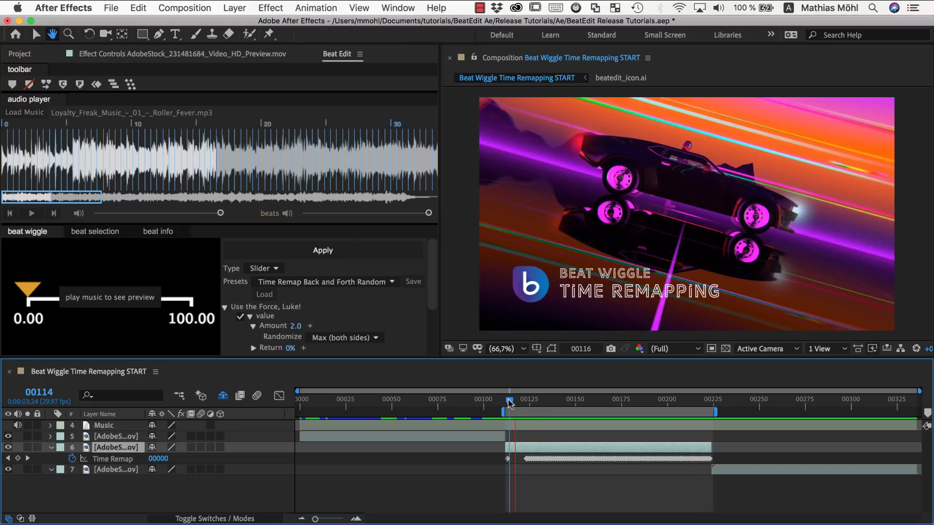
mouse_move(509, 399)
mouse_down()
mouse_move(651, 421)
mouse_move(519, 408)
mouse_up()
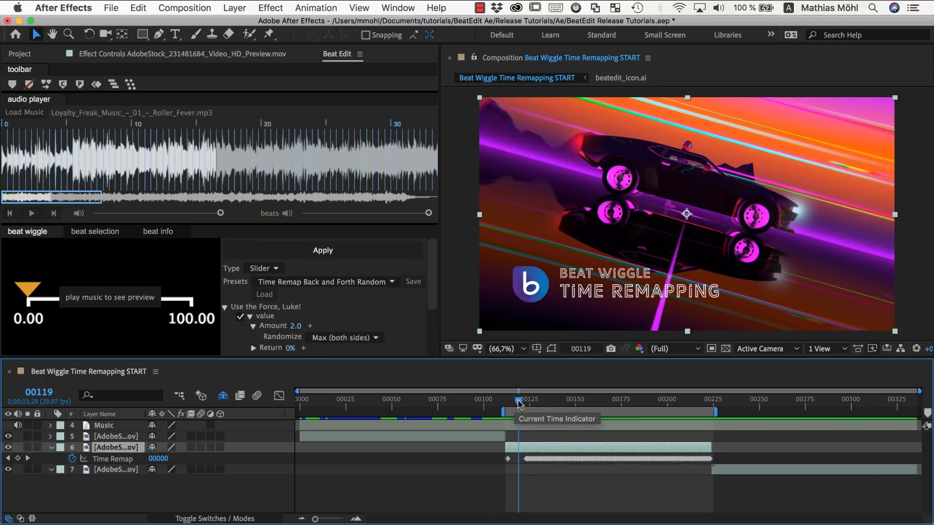
Step: Undo the third clip's remap keyframes, reapply Beat Wiggle for a new random result, and preview it
key(cmd+z)
click(336, 253)
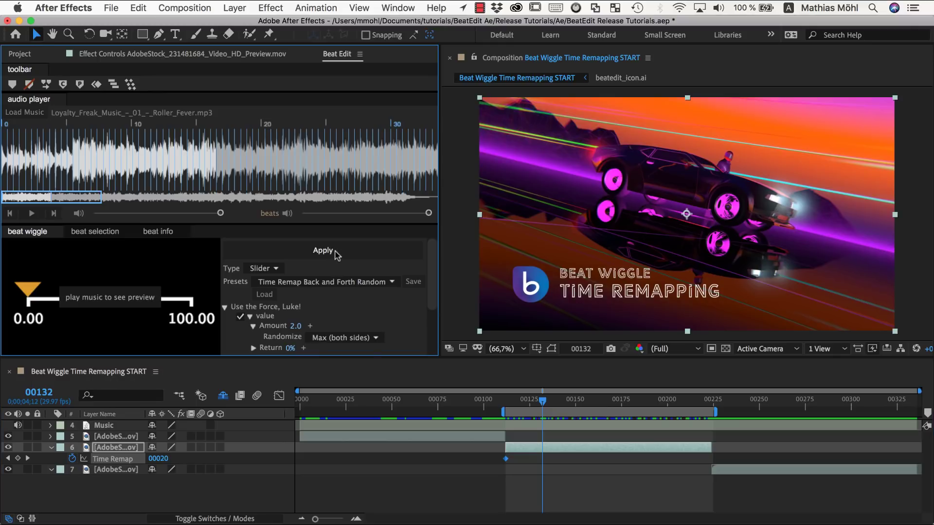
click(505, 402)
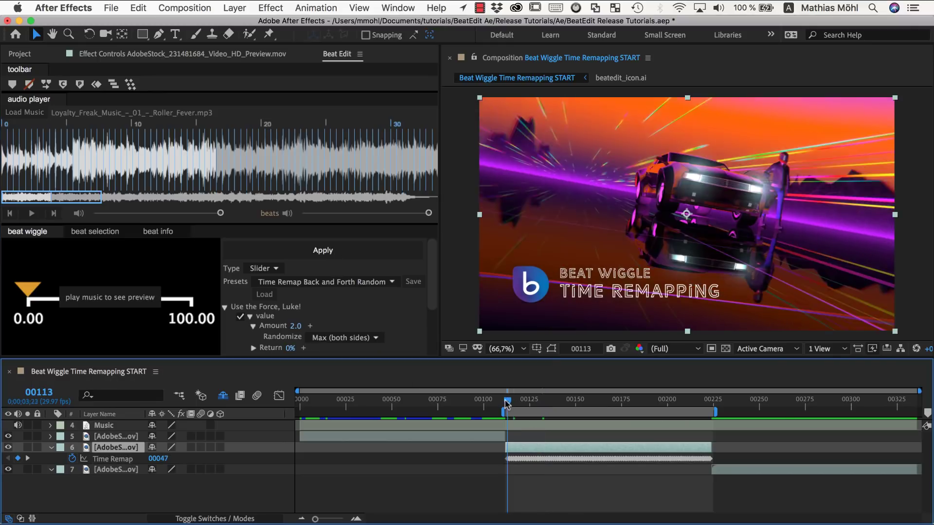
key(space)
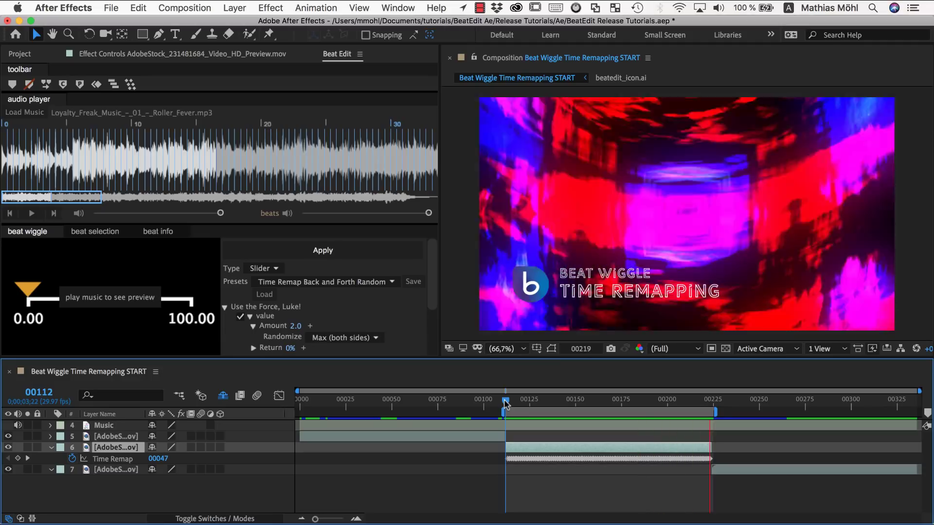
click(511, 400)
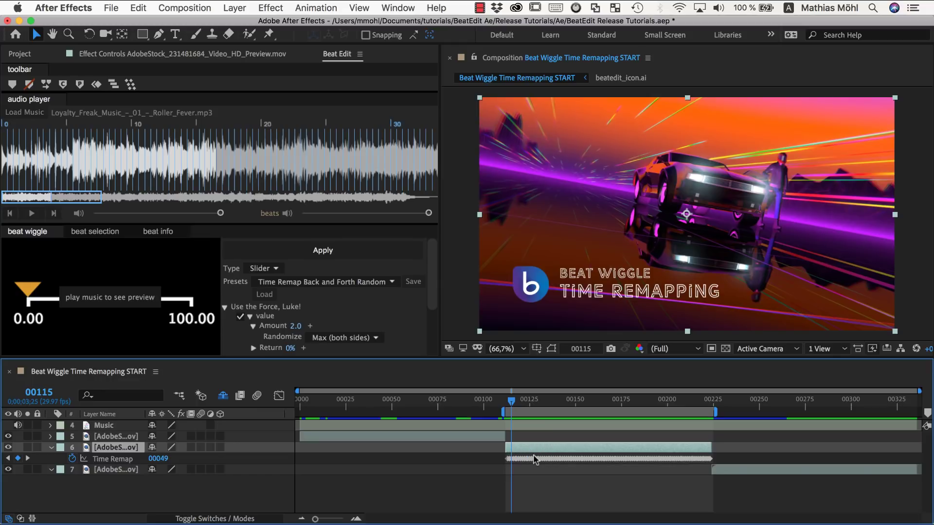
mouse_move(535, 457)
mouse_move(598, 460)
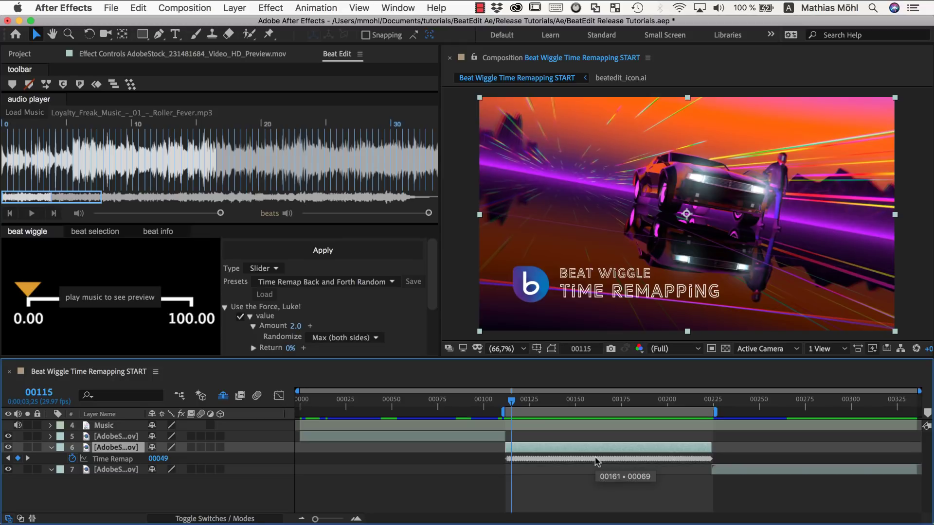
Step: Delete the third clip's Time Remap keyframes, then scrub and preview the unremapped clip
key(Delete)
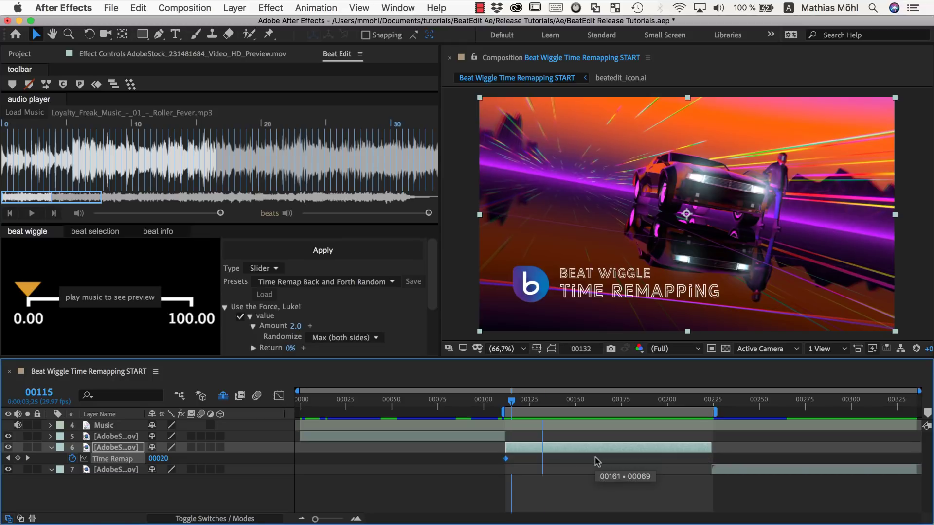
key(space)
drag(544, 408, 503, 413)
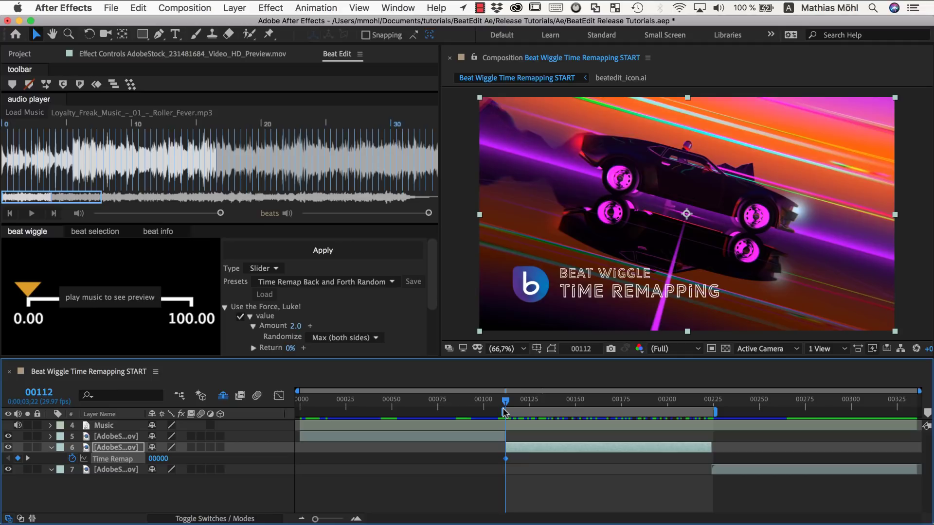
drag(503, 412, 627, 404)
mouse_move(710, 447)
mouse_down()
mouse_move(892, 448)
mouse_move(714, 453)
mouse_up()
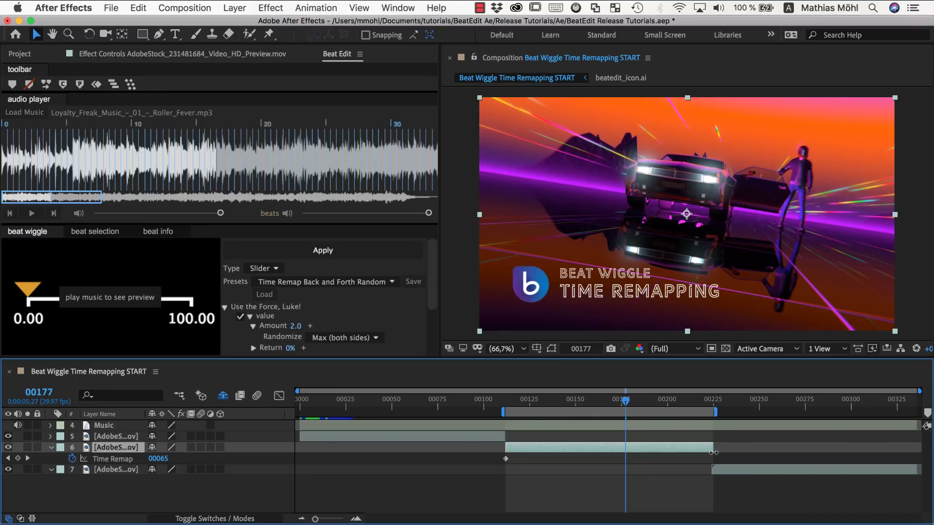
key(space)
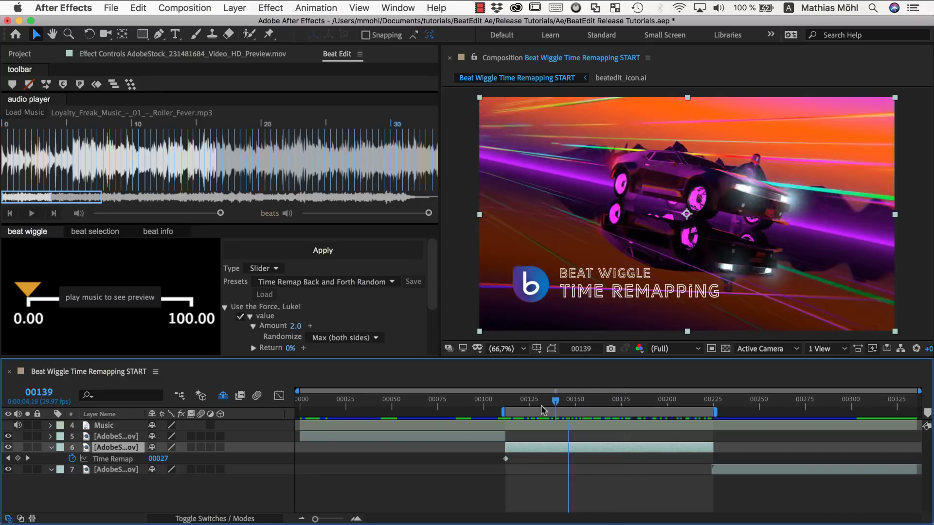
mouse_move(619, 407)
mouse_down()
mouse_move(520, 411)
mouse_move(616, 414)
mouse_up()
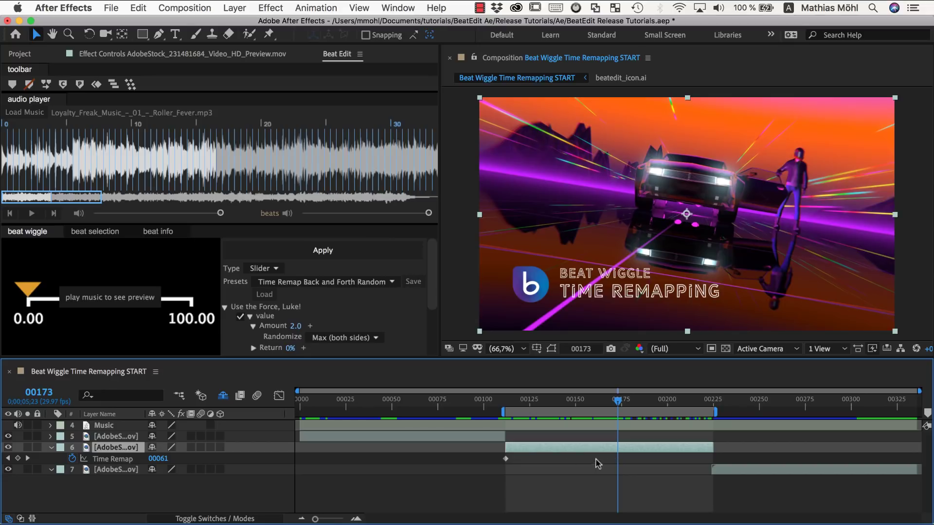
Step: Add and undo a test keyframe at 00173, return to 00112, and reapply the beat wiggle
click(17, 458)
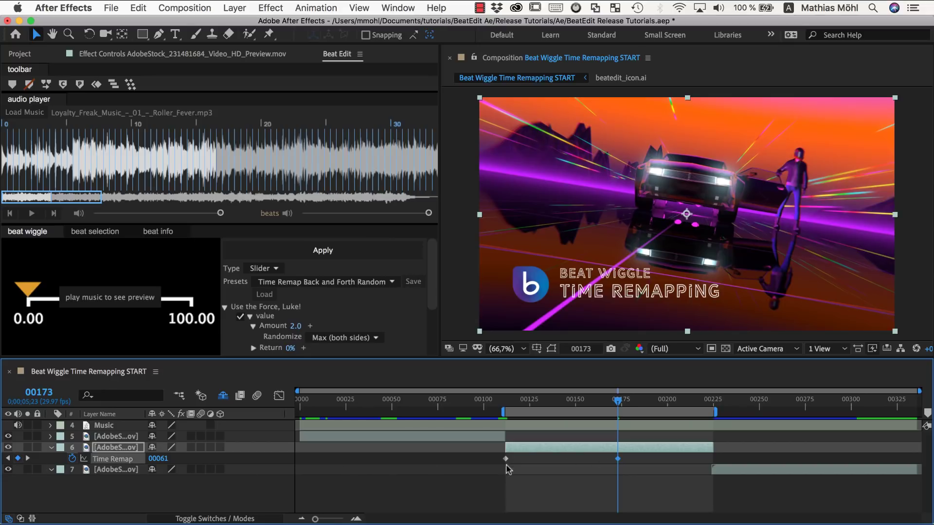
key(super+z)
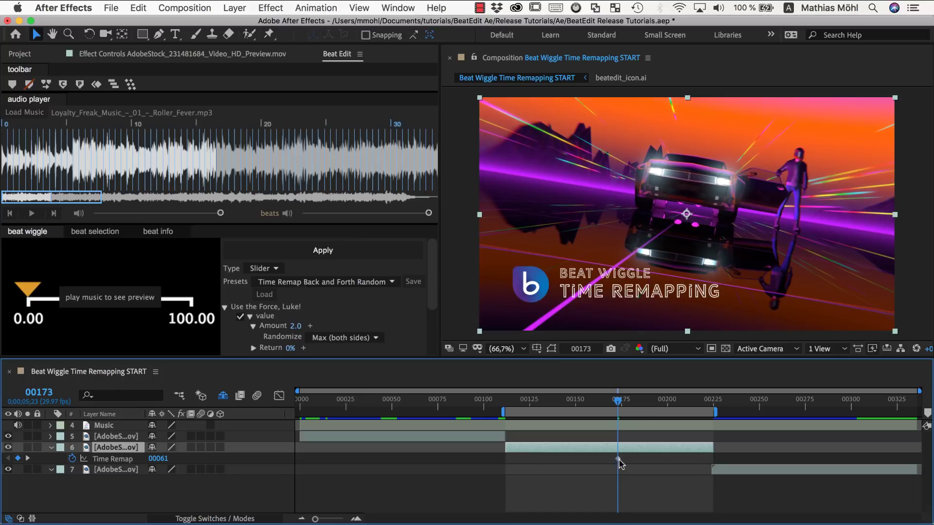
click(506, 405)
mouse_move(506, 404)
mouse_down()
mouse_move(647, 407)
mouse_move(506, 418)
mouse_up()
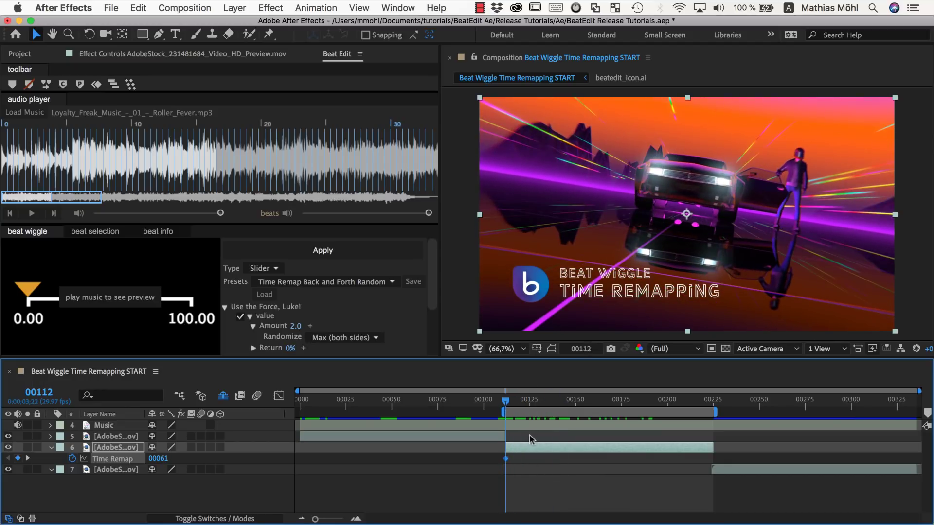
click(324, 251)
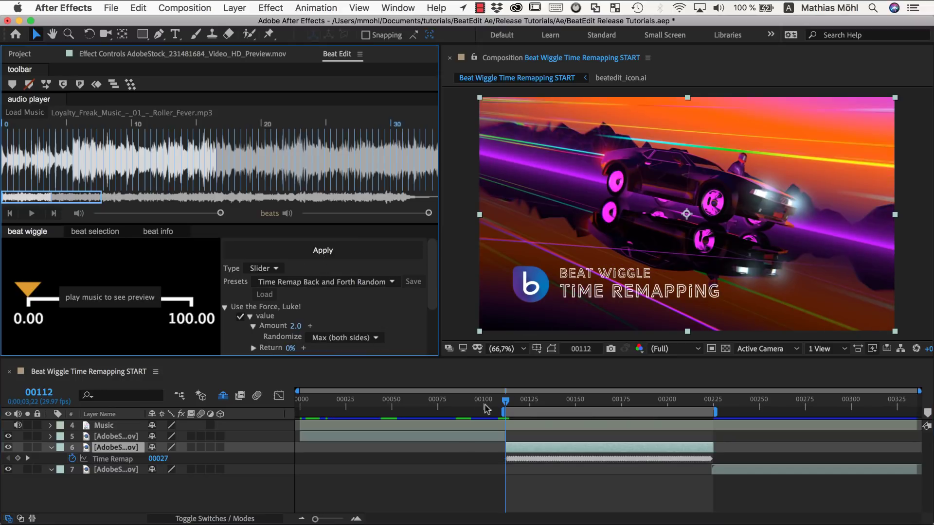
mouse_move(506, 401)
mouse_down()
mouse_move(563, 404)
mouse_move(506, 403)
mouse_up()
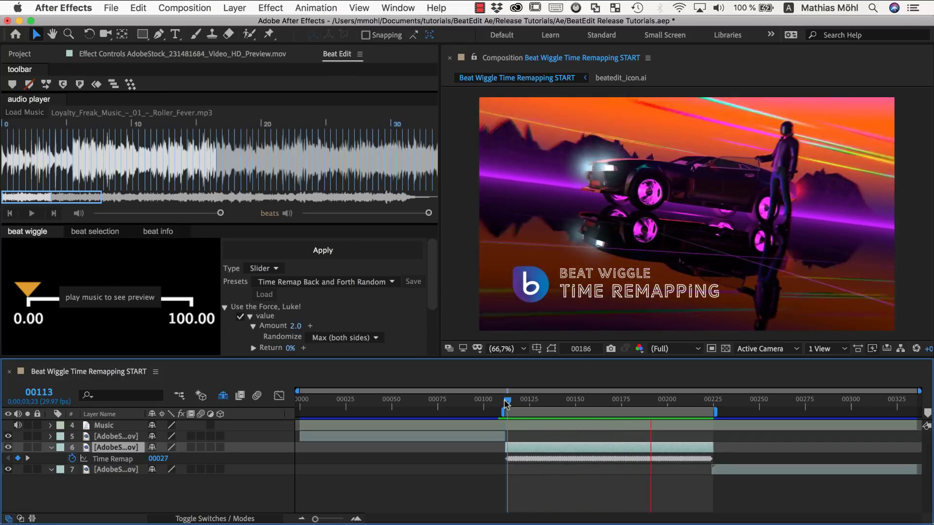
key(space)
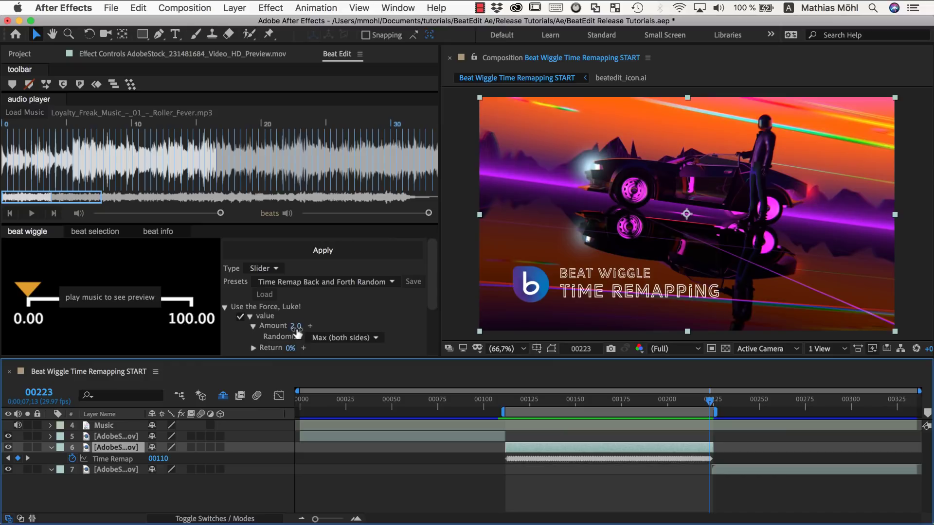
Step: Review the Amount settings and Randomize options, keeping Randomize at Max (both sides)
click(254, 326)
click(253, 326)
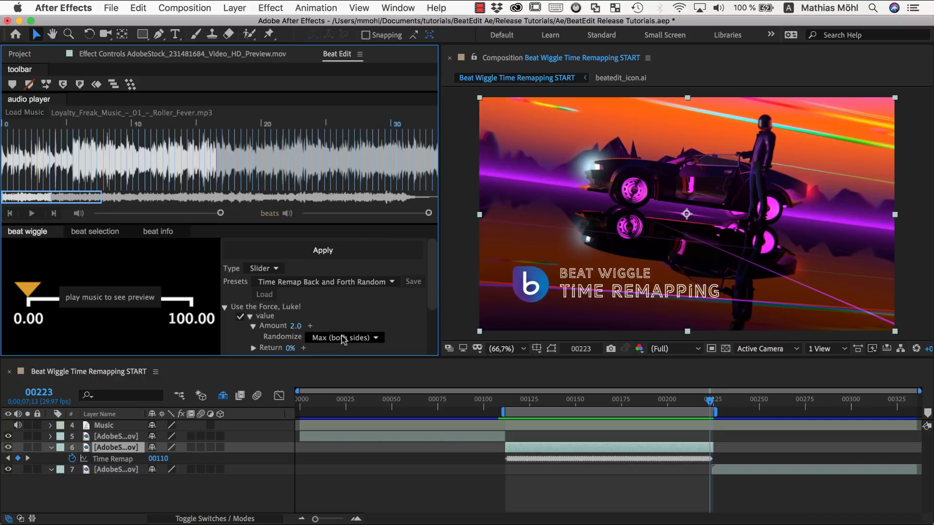
click(332, 339)
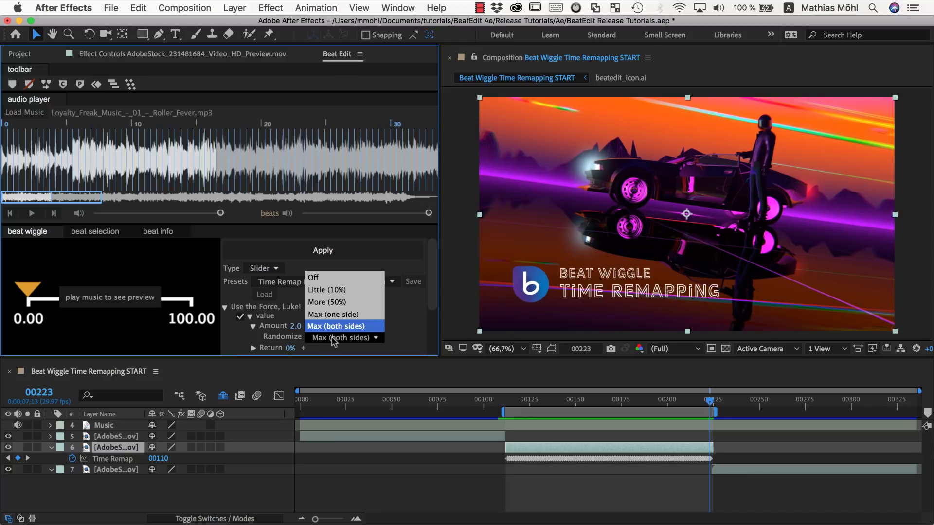
click(335, 327)
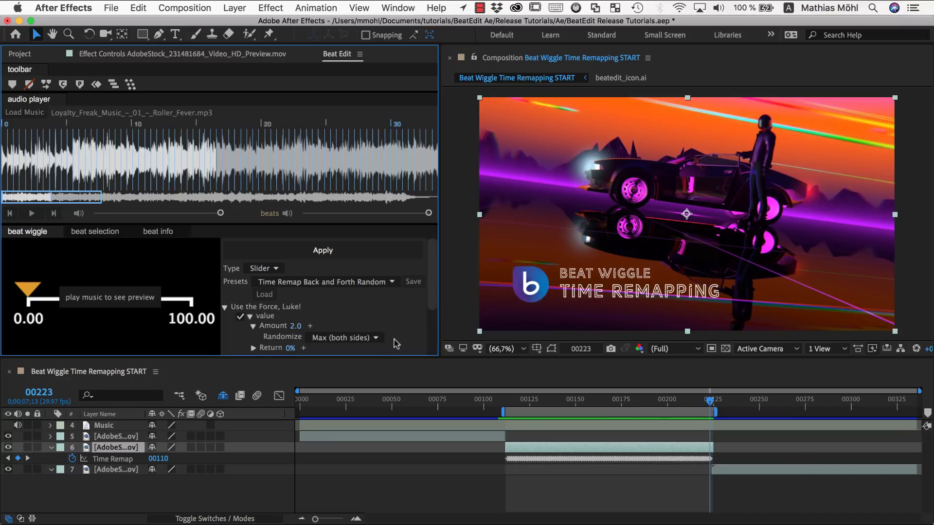
Step: Choose the Time Remap Back and Forth preset for Beat Wiggle and start the music
click(322, 283)
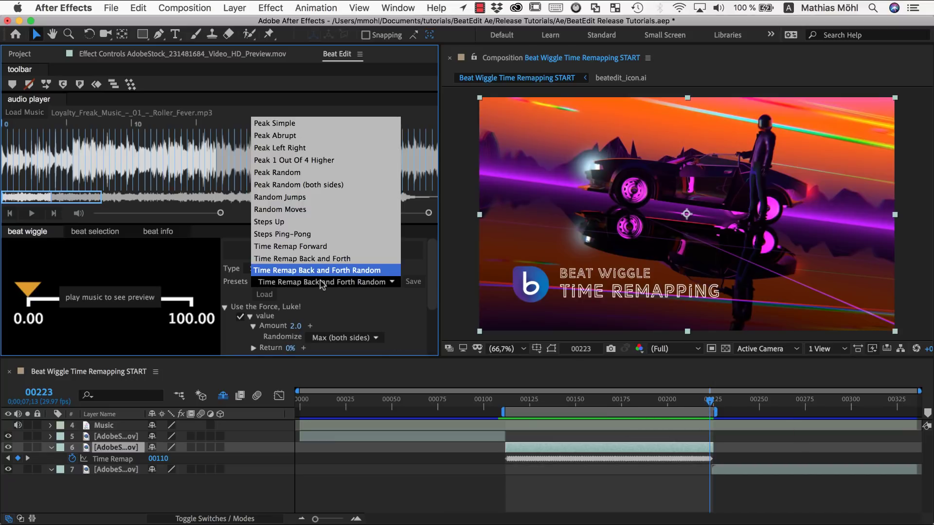
click(304, 259)
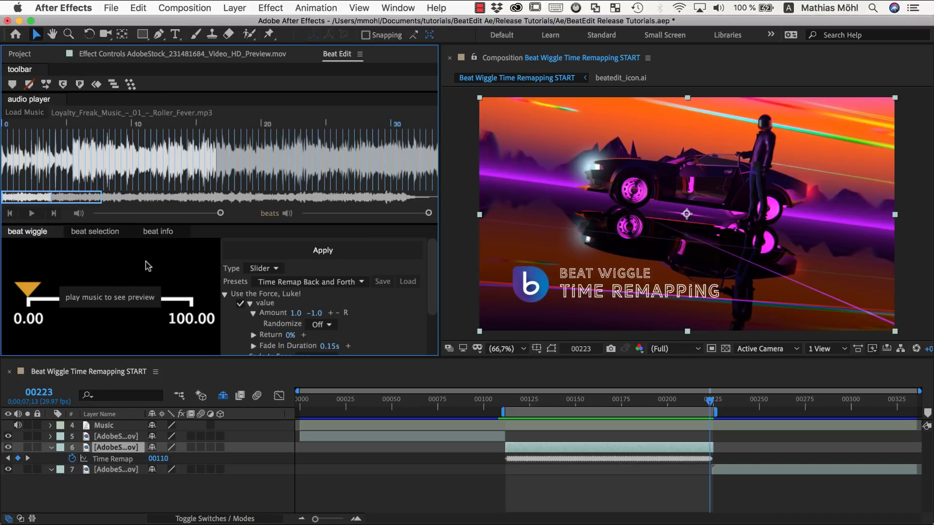
click(31, 213)
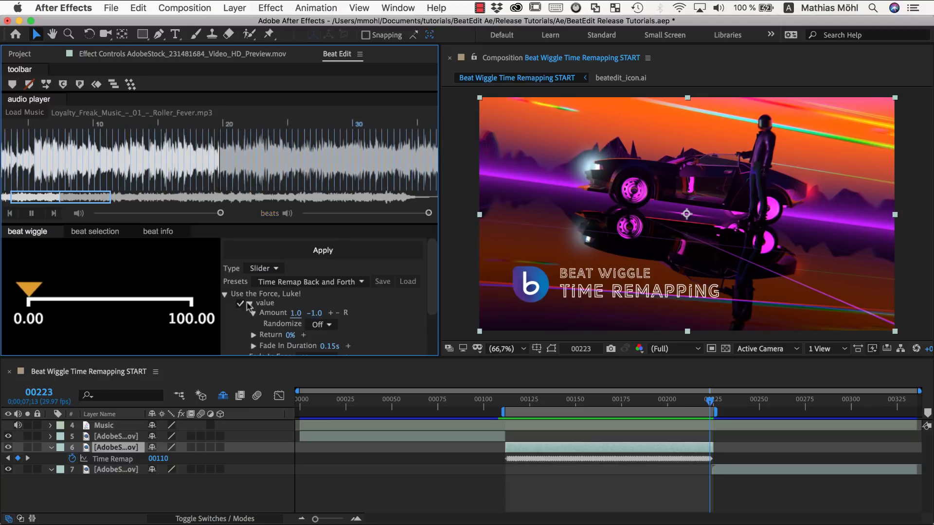
Step: Set the Clipping upper value to 10 for a 0.0–10.0 range, then pause the music
scroll(292, 309, down, 3)
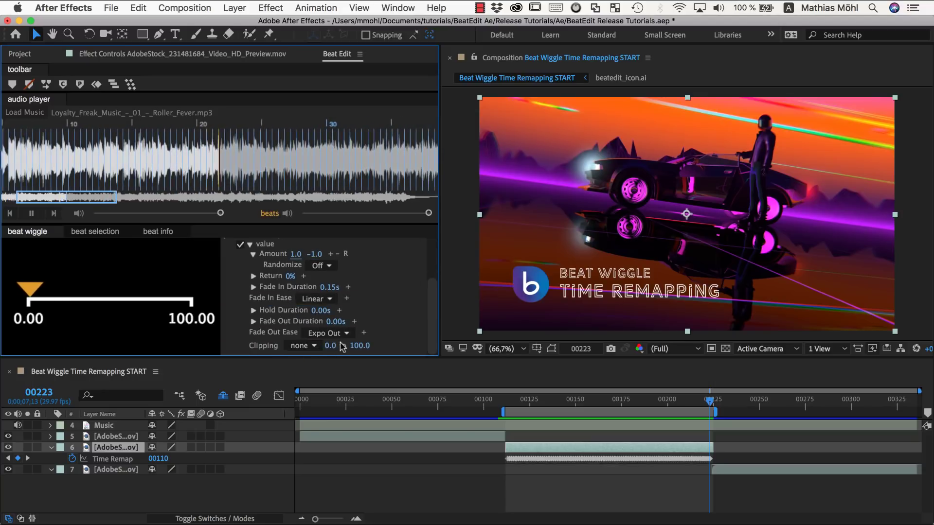
click(360, 346)
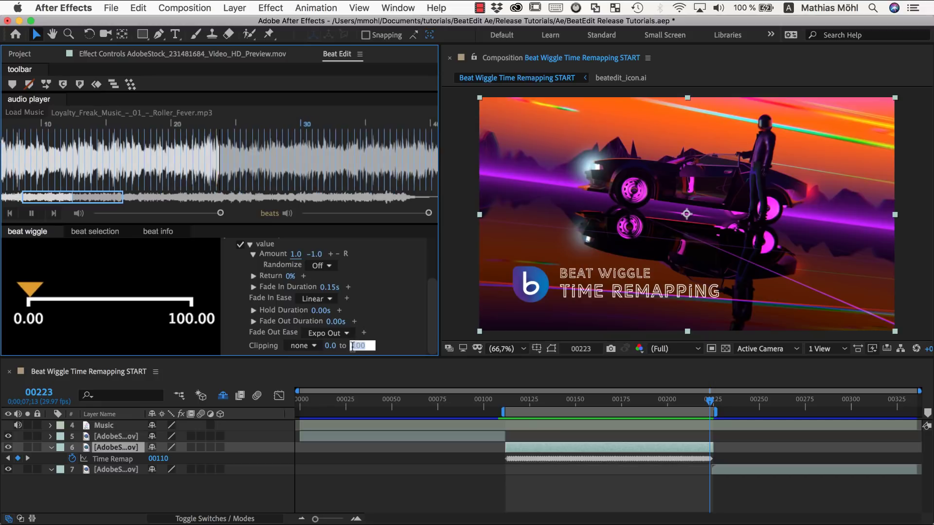
text(10)
key(Return)
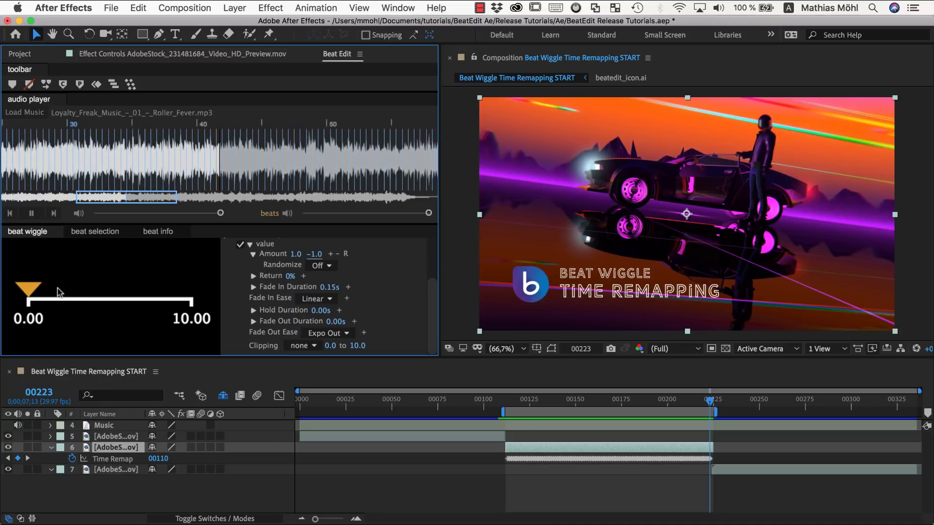
click(32, 214)
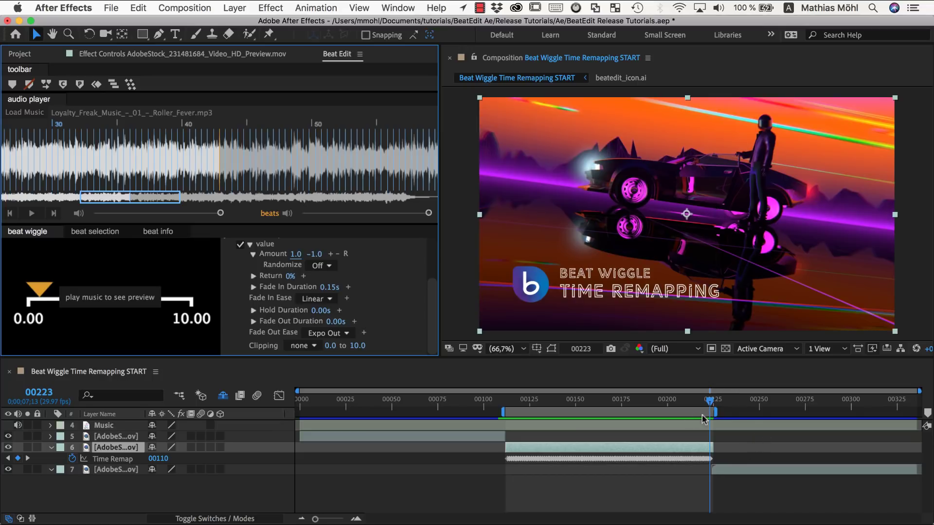
Step: Enable time remapping on layer 7 and set the work area from its start to the comp end
right_click(132, 470)
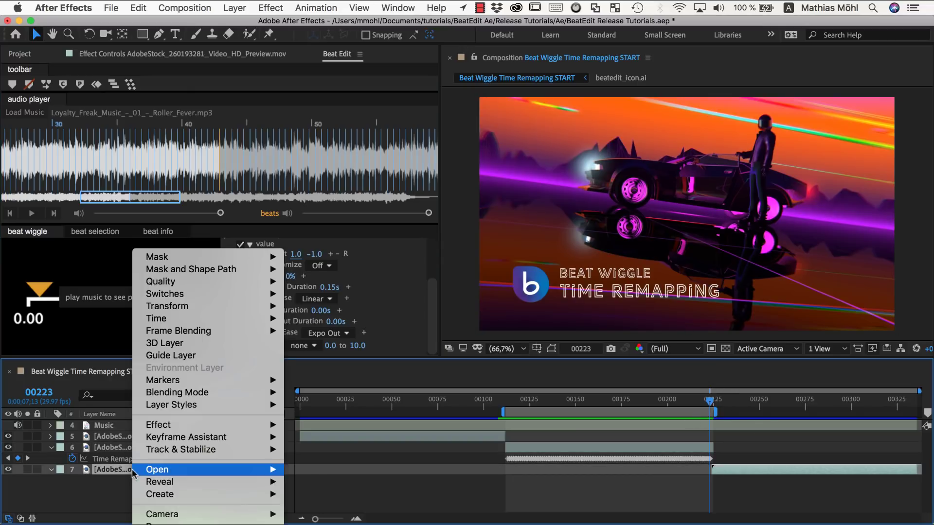
mouse_move(194, 319)
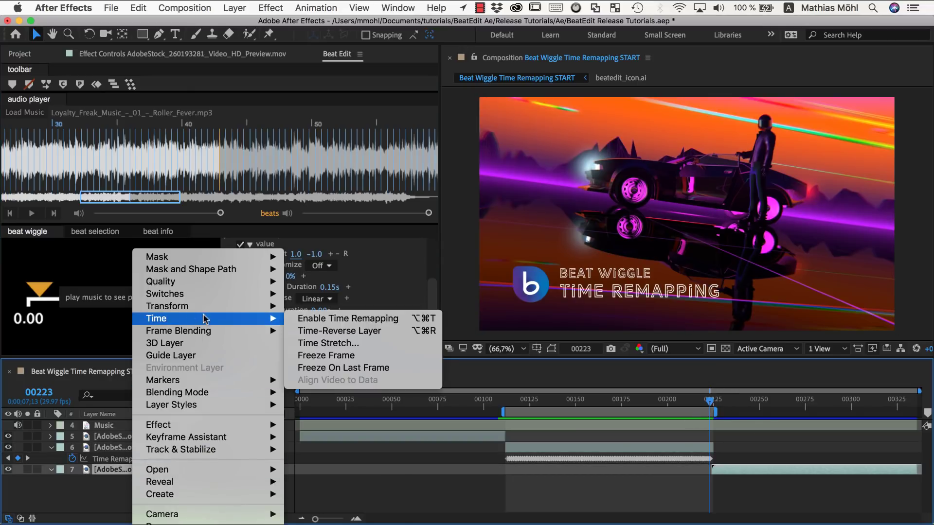
click(314, 319)
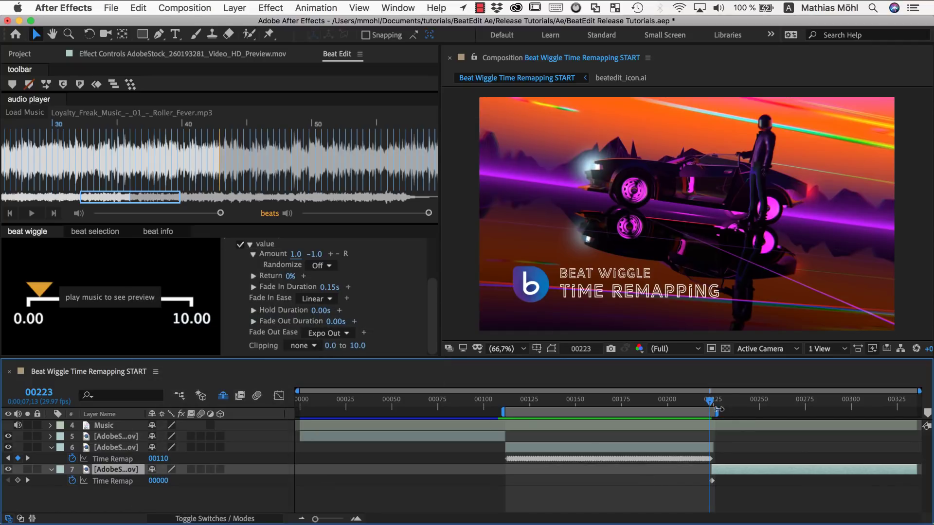
drag(718, 410, 919, 411)
drag(500, 412, 702, 410)
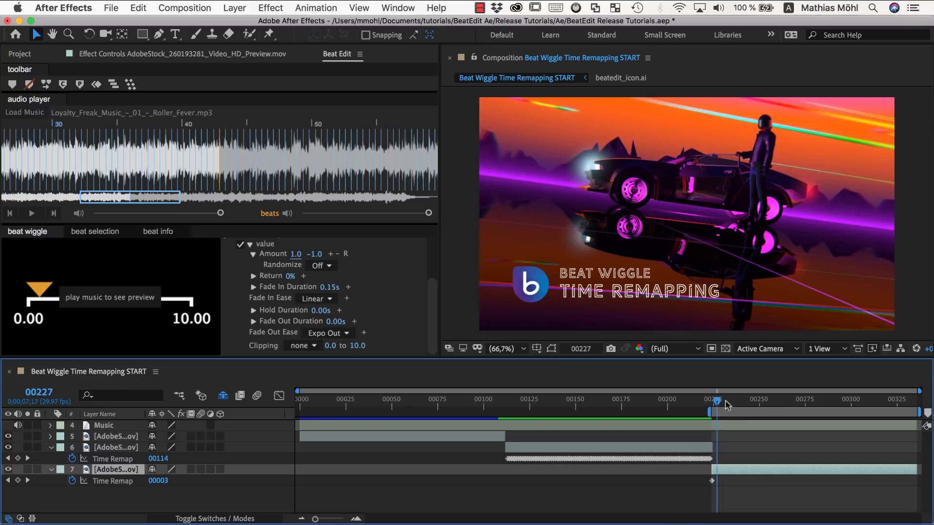
key(space)
drag(766, 408, 716, 407)
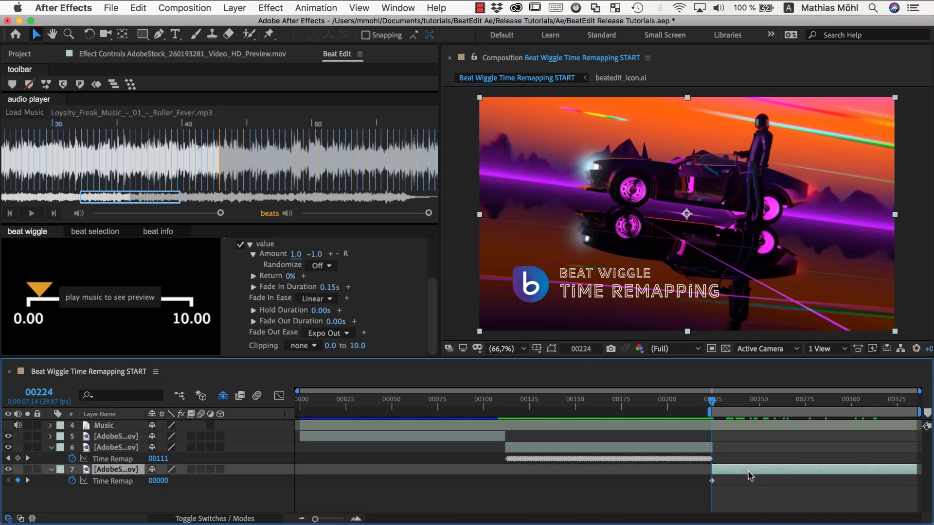
Step: Apply the Back and Forth beat wiggle to layer 7's Time Remap and preview it
click(112, 482)
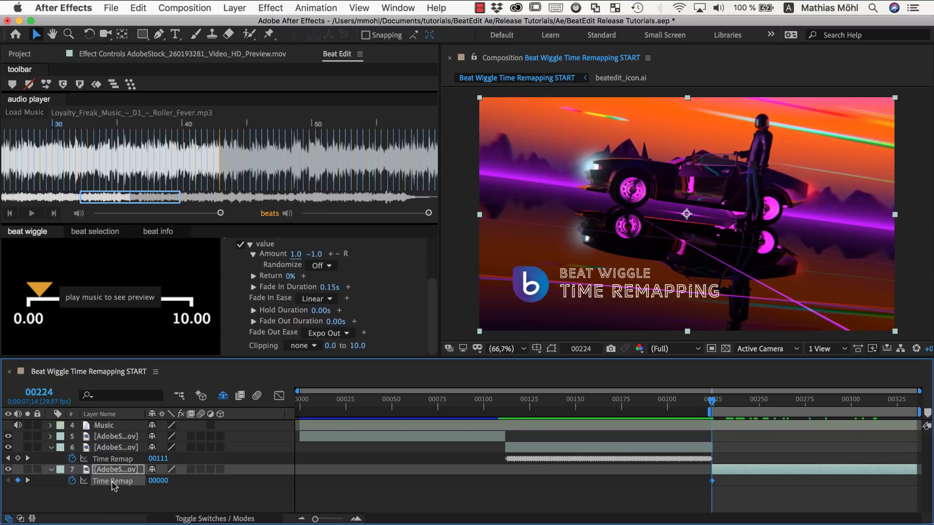
scroll(302, 274, up, 3)
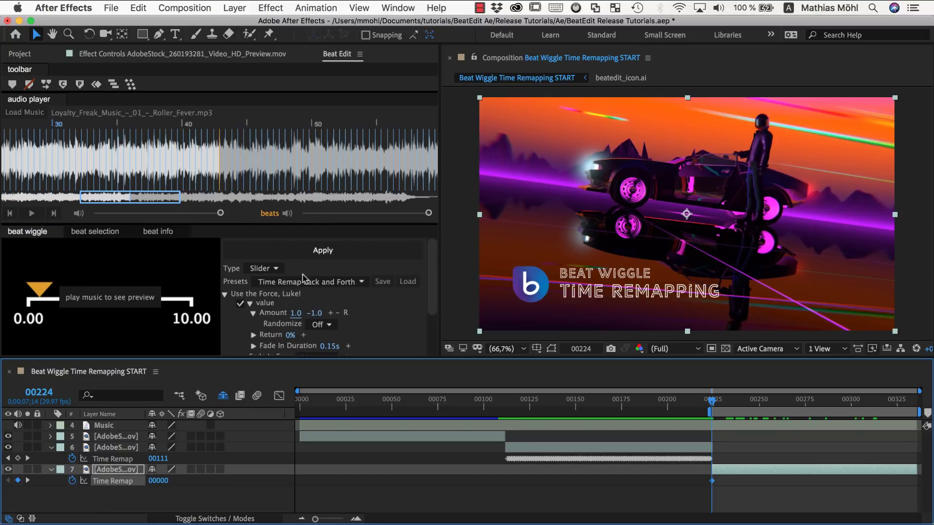
click(317, 252)
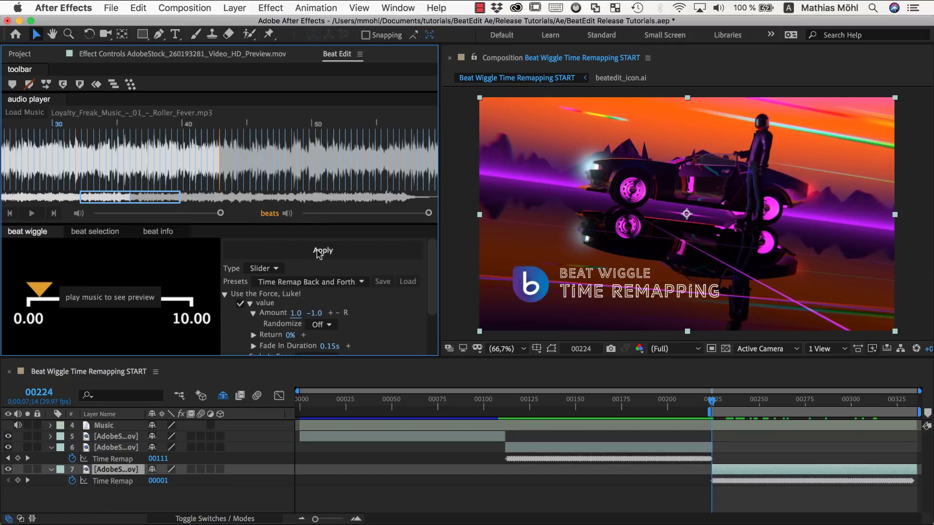
click(714, 403)
key(space)
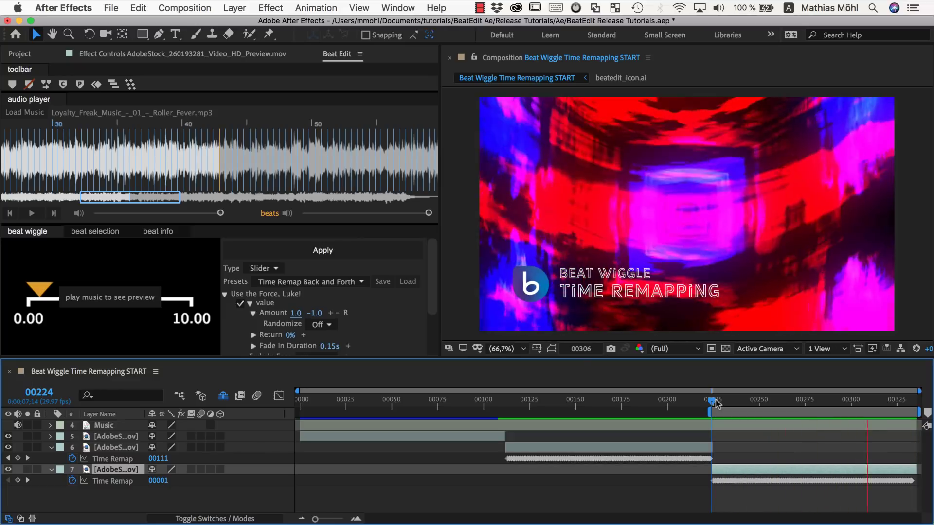
Step: Stop the preview and switch Beat Edit to its beat selection settings
key(space)
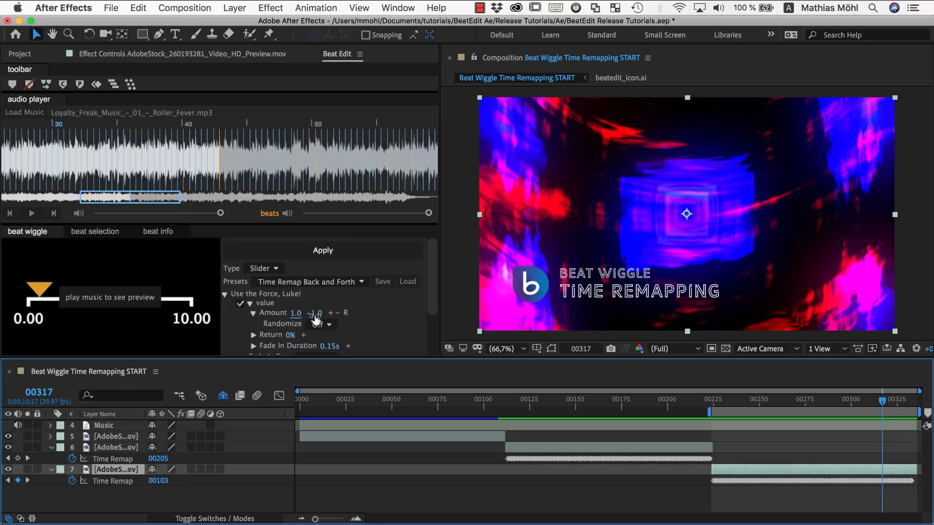
scroll(331, 316, down, 3)
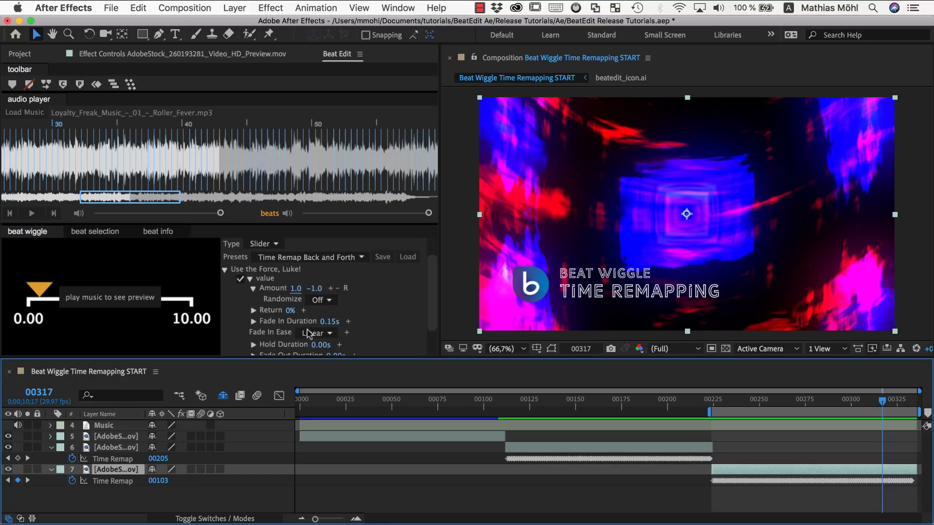
scroll(334, 316, up, 3)
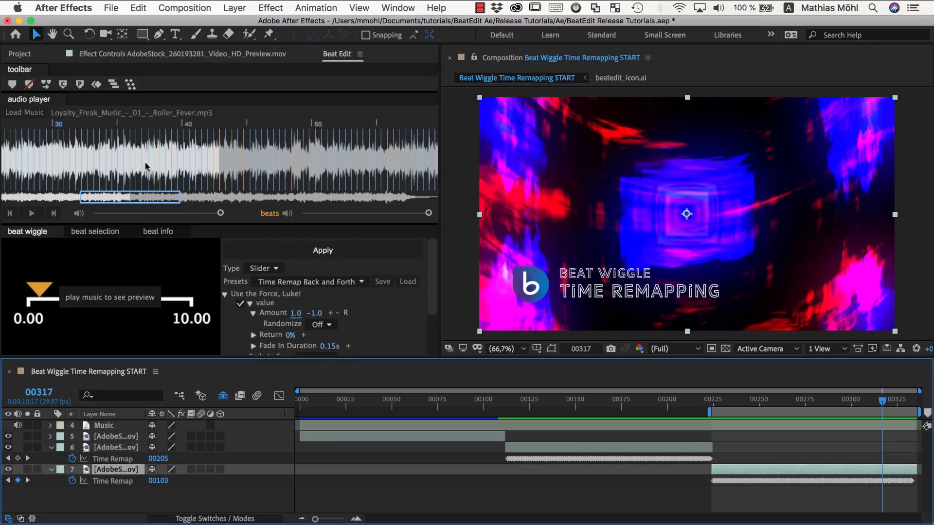
click(98, 232)
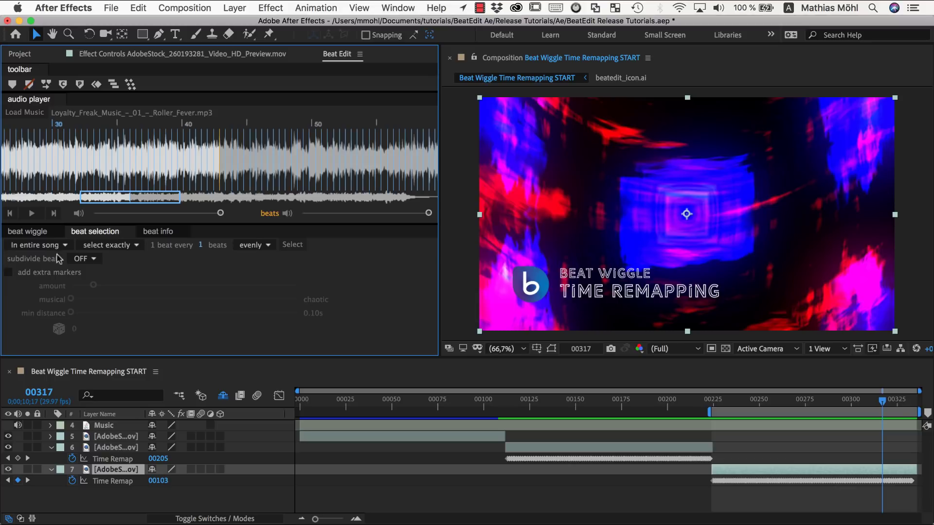
Step: Turn on add extra markers, raise their amount, and listen to the song from the start
click(9, 271)
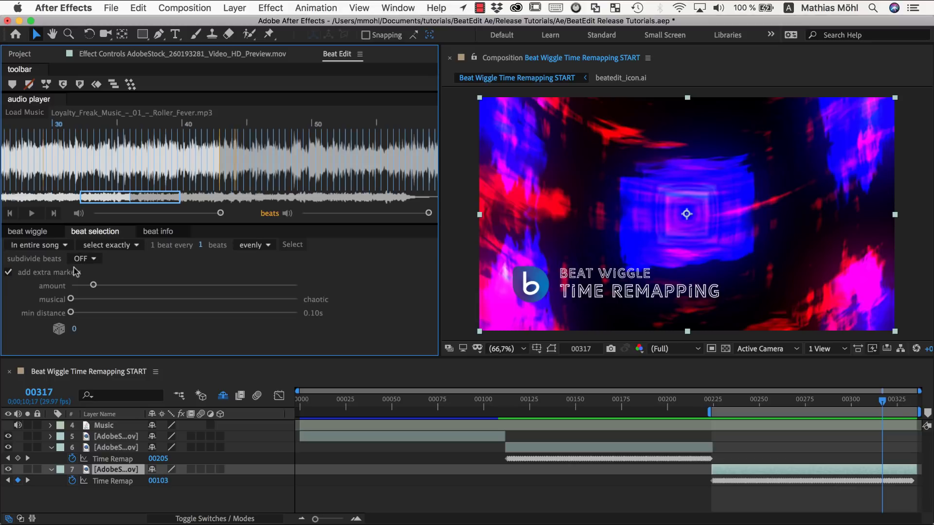
drag(93, 285, 188, 286)
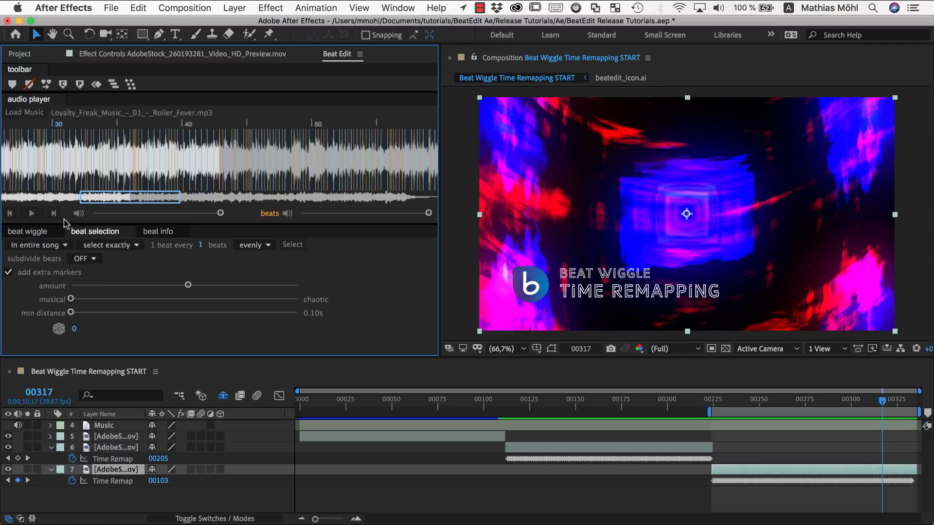
click(29, 213)
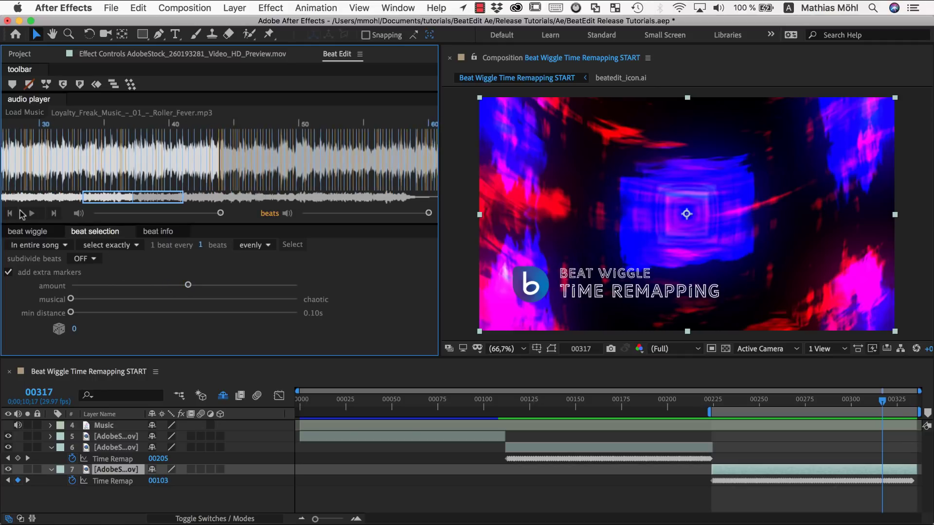
click(10, 214)
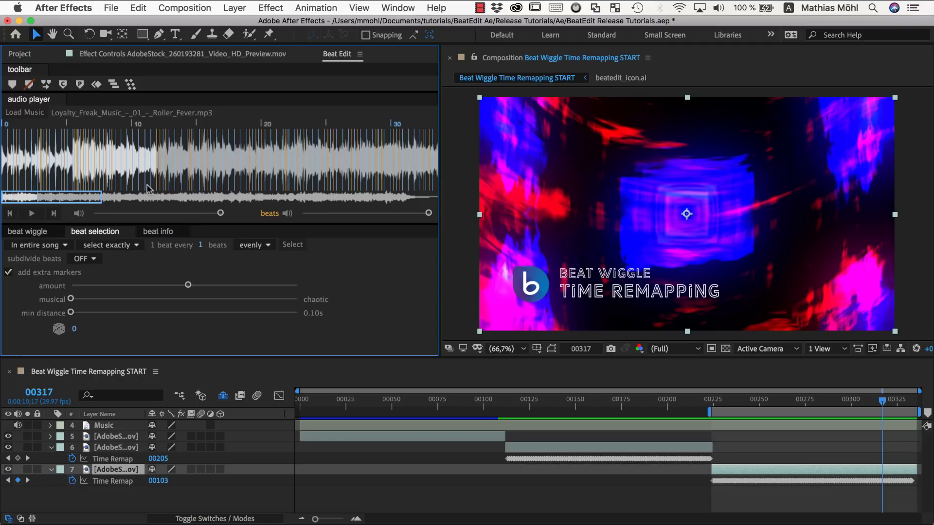
click(31, 214)
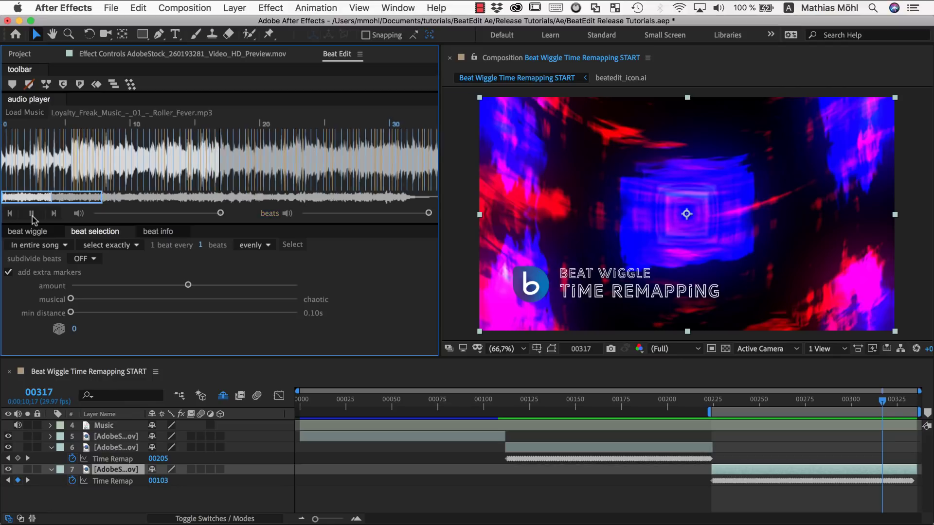
click(32, 214)
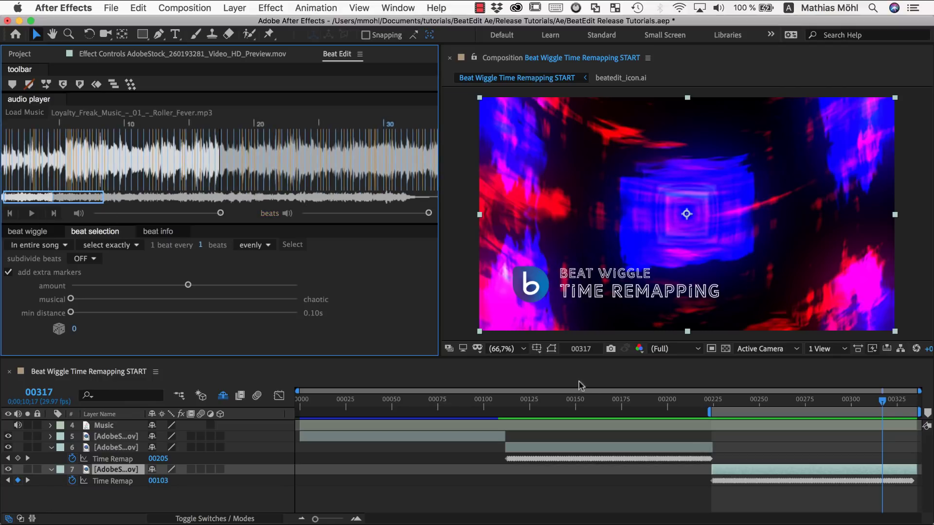
Step: Undo layer 7's wiggle keyframes, reapply Back and Forth with the extra markers, and preview from 00225
click(740, 443)
key(ctrl+z)
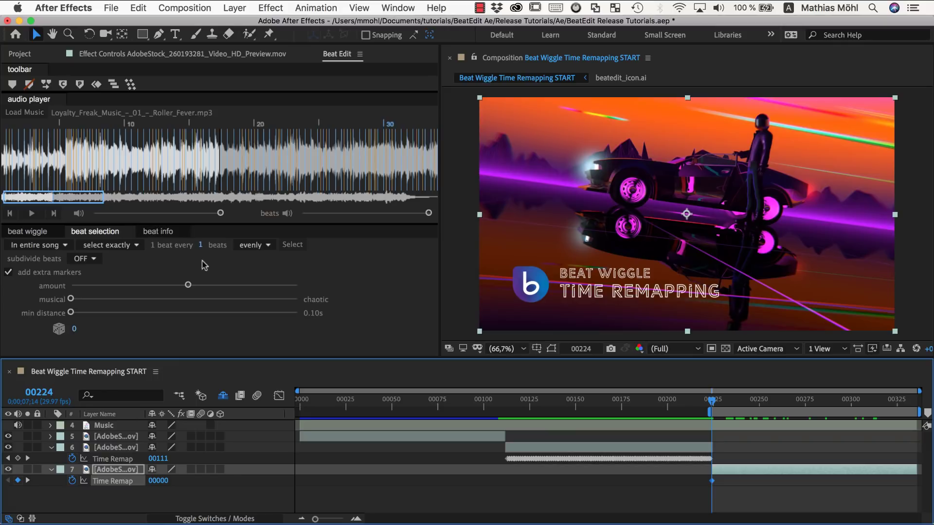
click(29, 234)
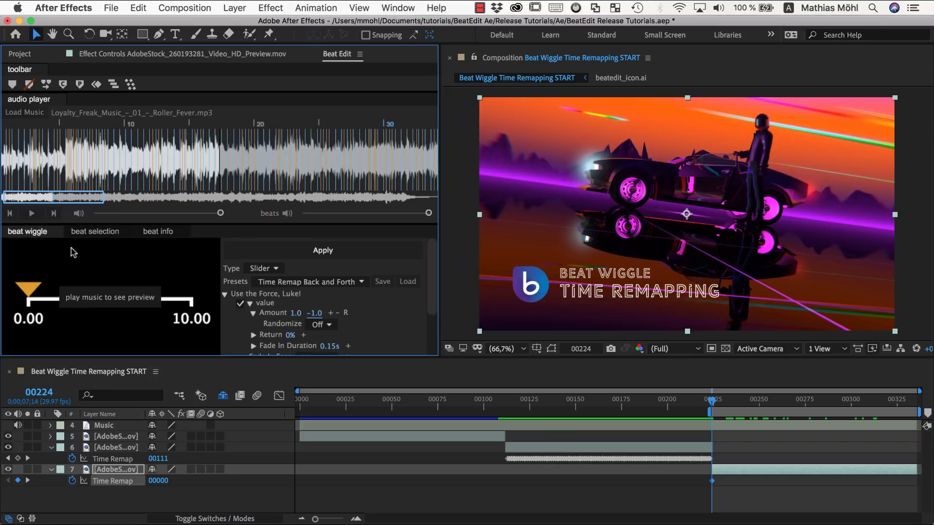
click(323, 251)
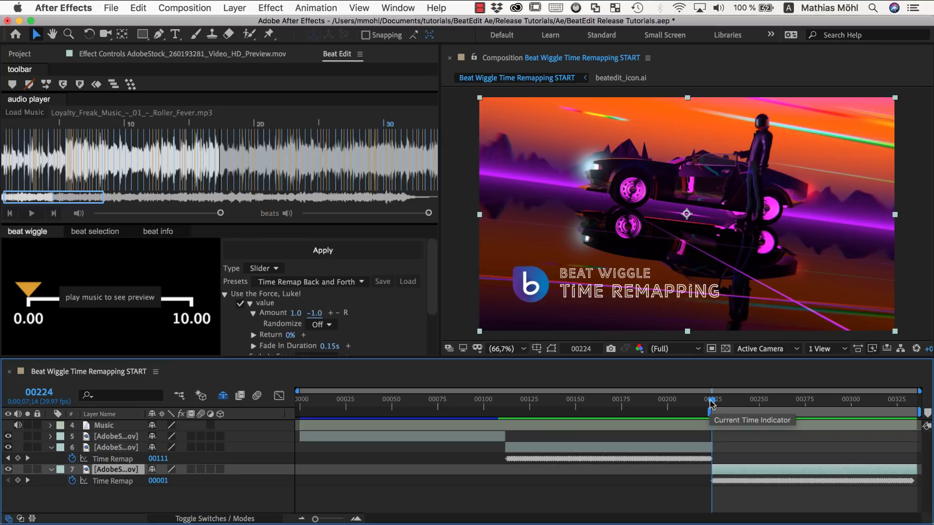
drag(711, 403, 715, 402)
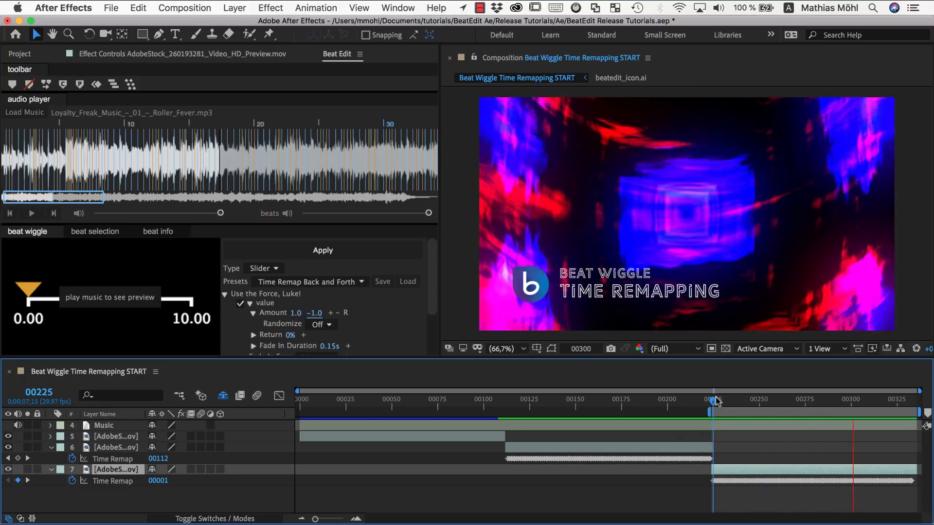
key(space)
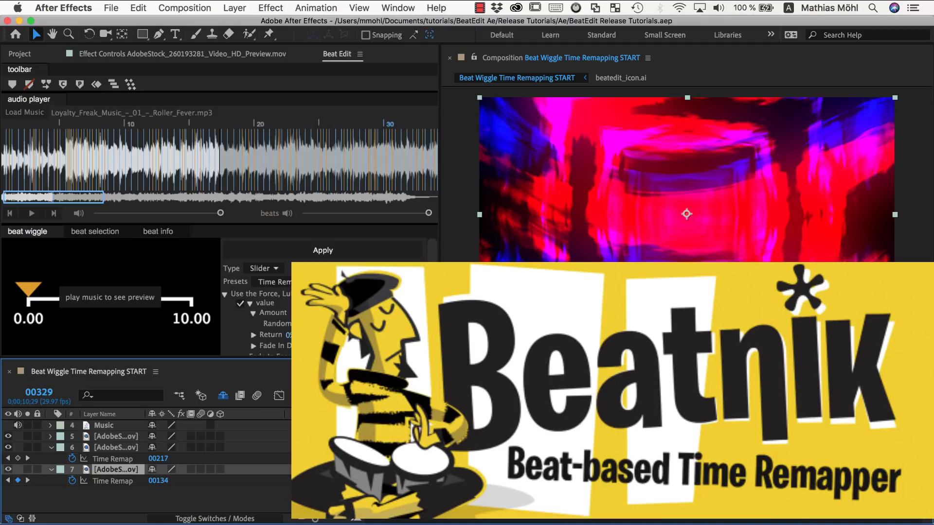
Step: Return to Beat Edit's beat selection tab, where add extra markers is still on
click(80, 234)
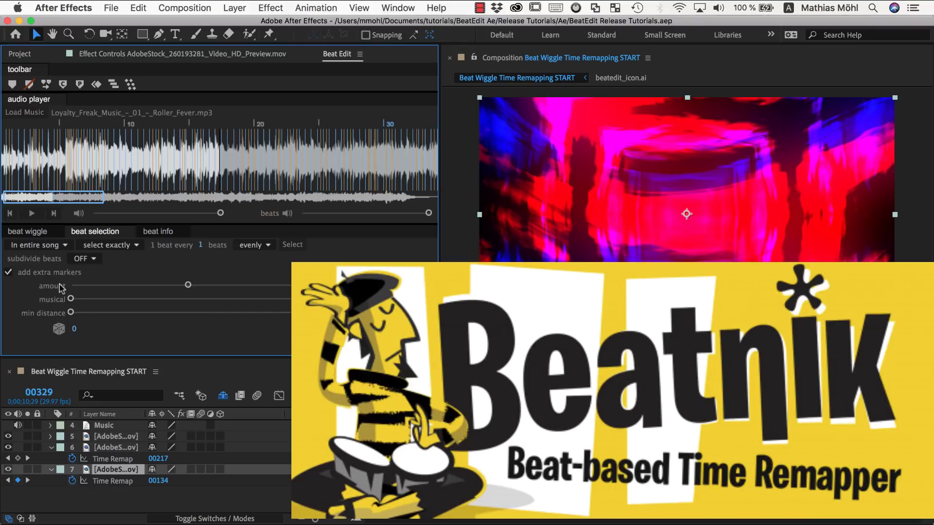